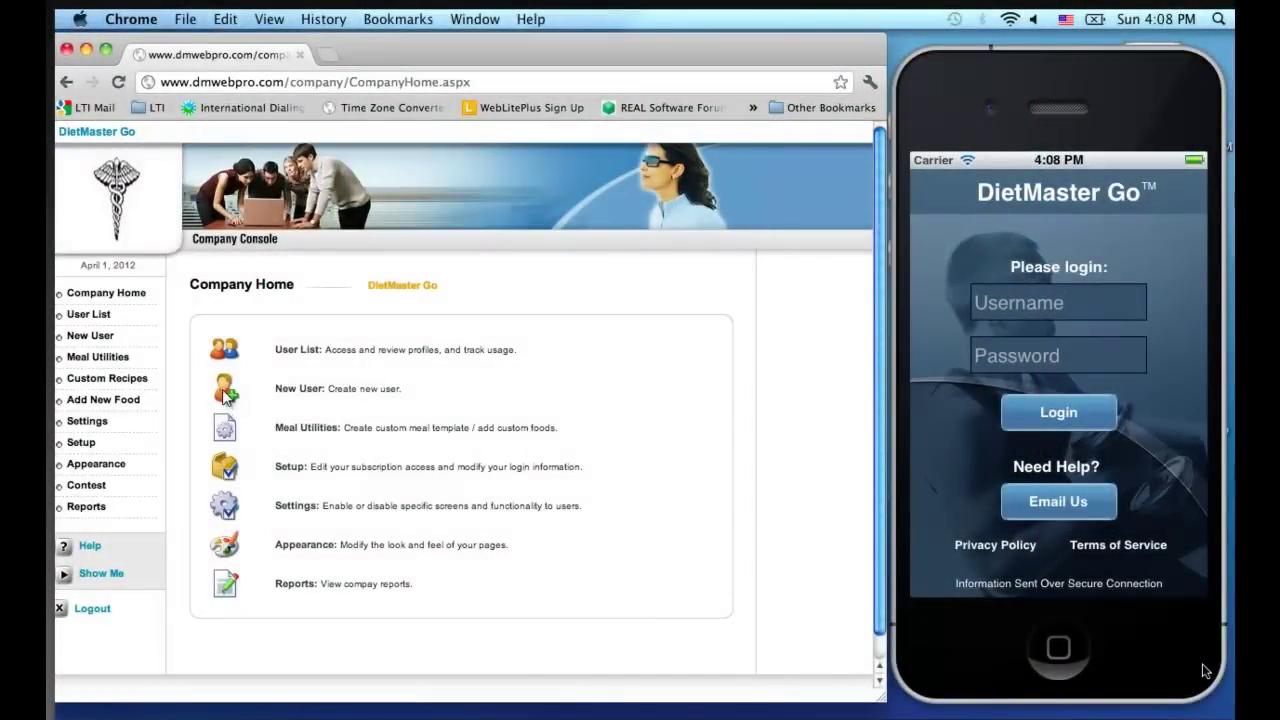
Create a new user with first and last name, e-mail, username and password, then save and e-mail the login info
click(222, 388)
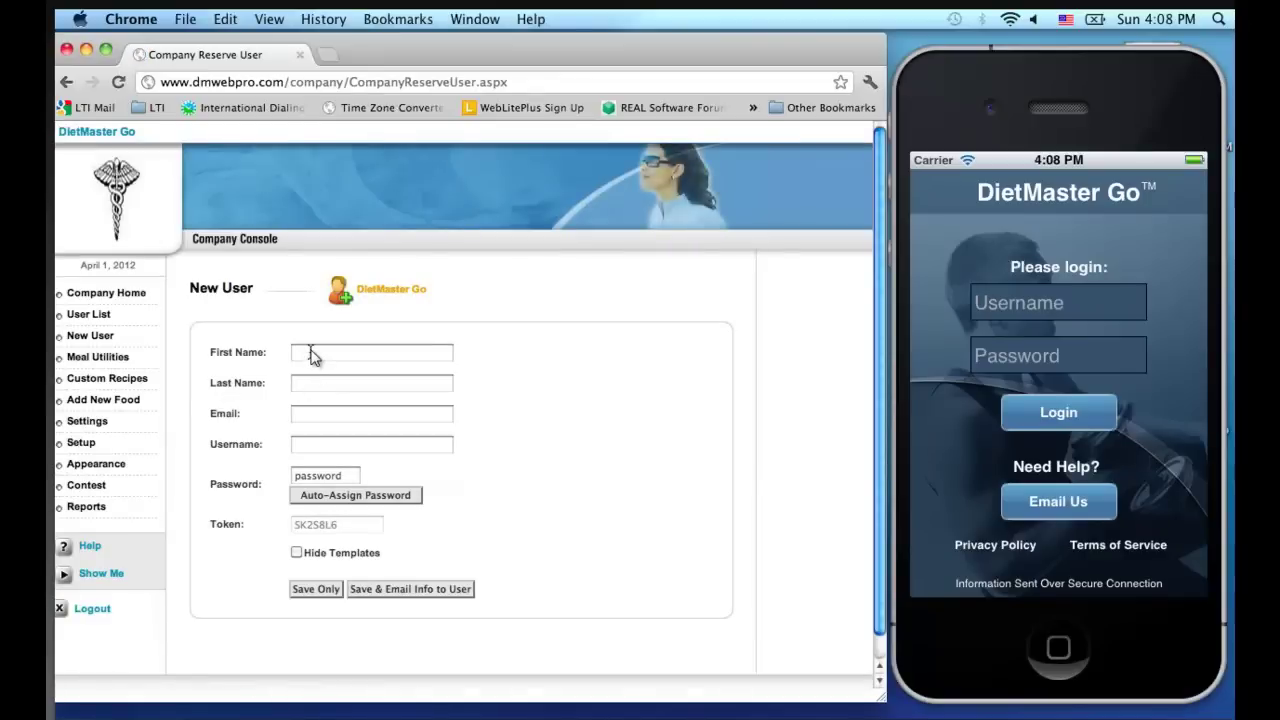
click(311, 356)
text(John)
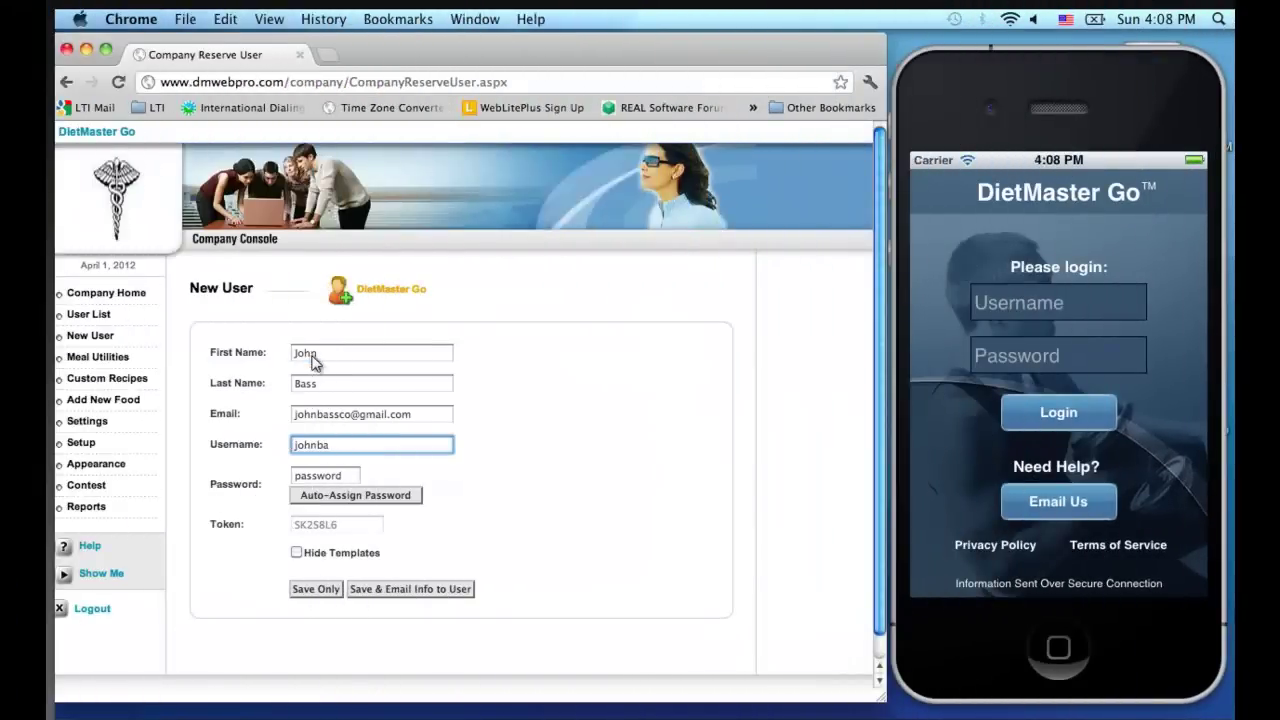
text(ss)
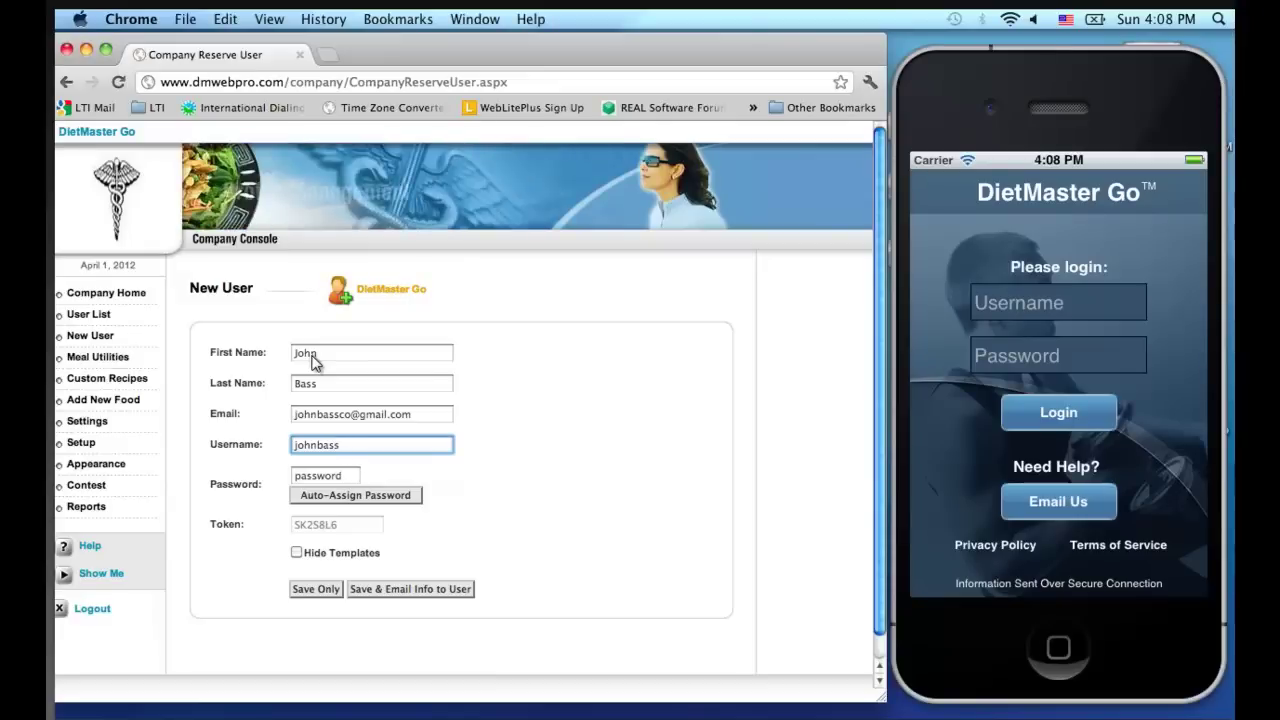
key(Tab)
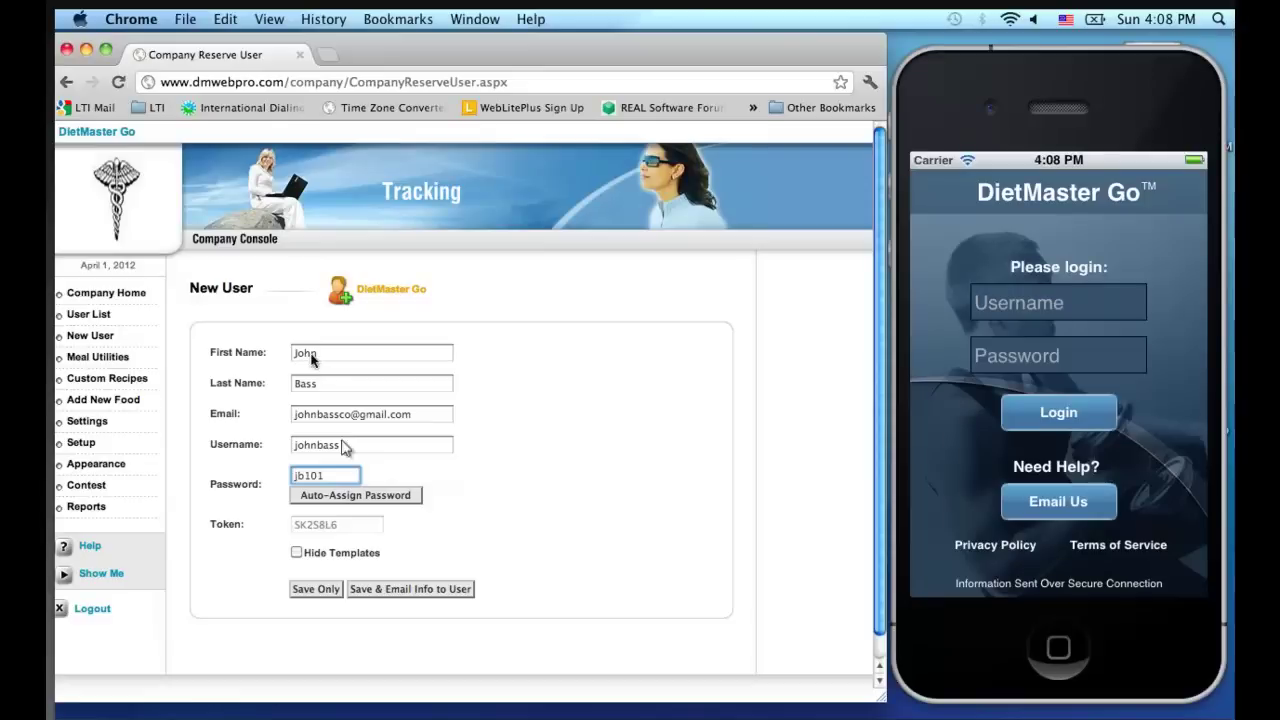
click(398, 596)
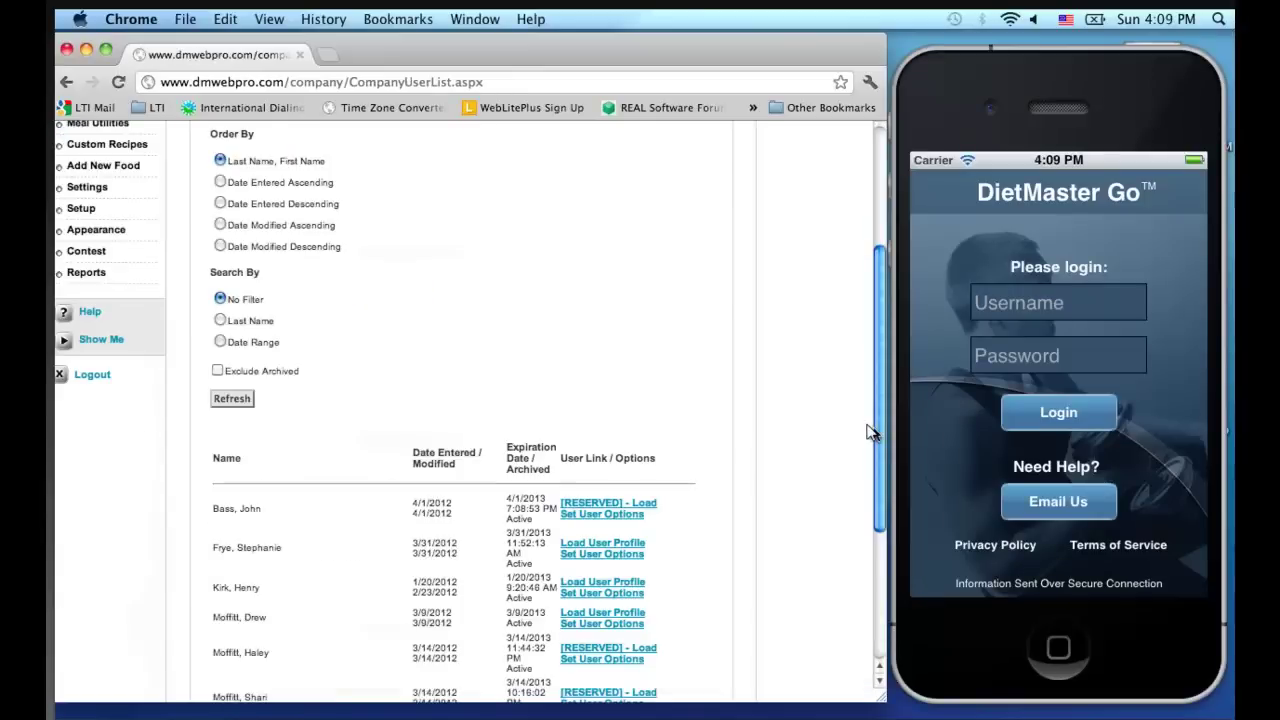
Load the new user's profile and enter male, the birth date, weight 210 lb and height 71 in
click(588, 508)
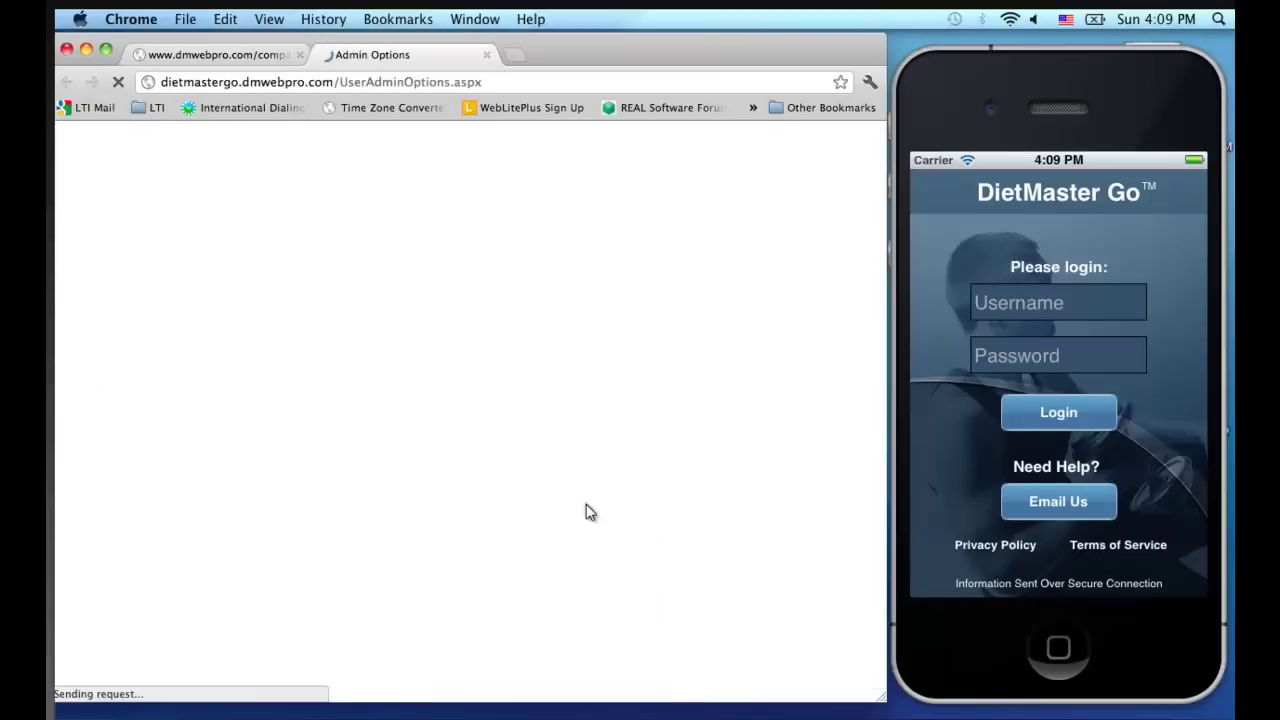
click(220, 396)
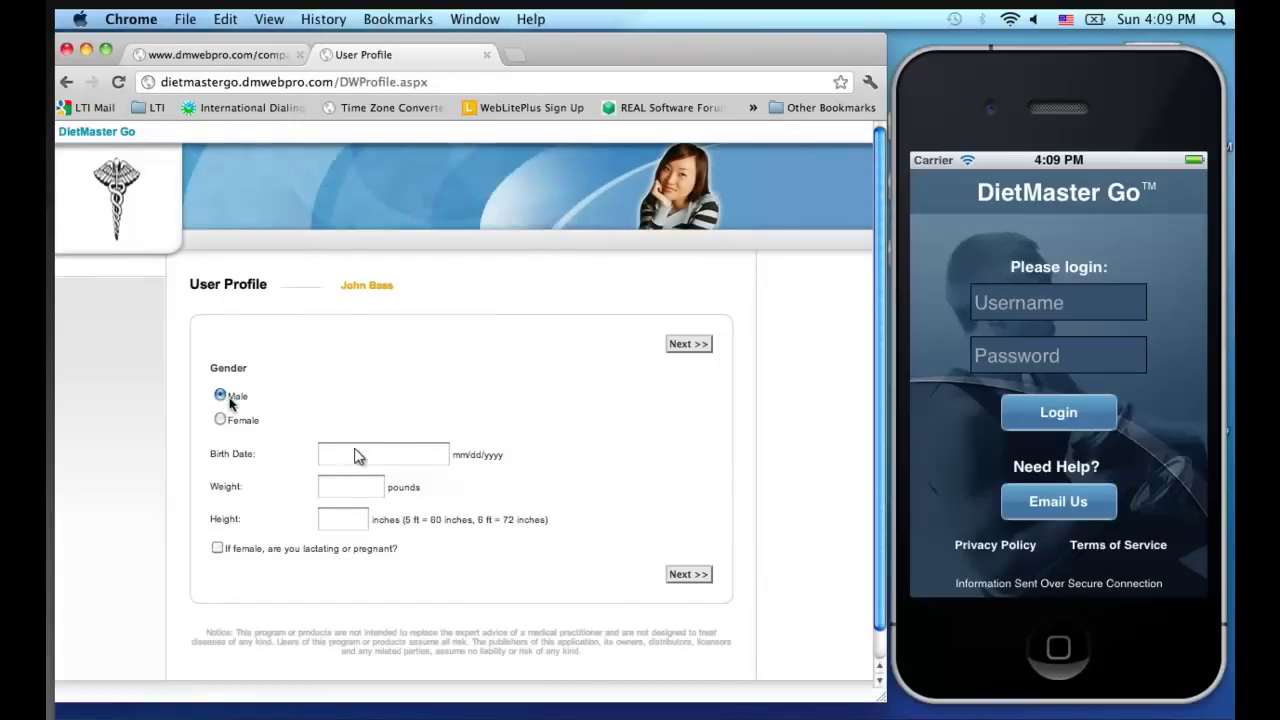
click(355, 450)
text(09/14)
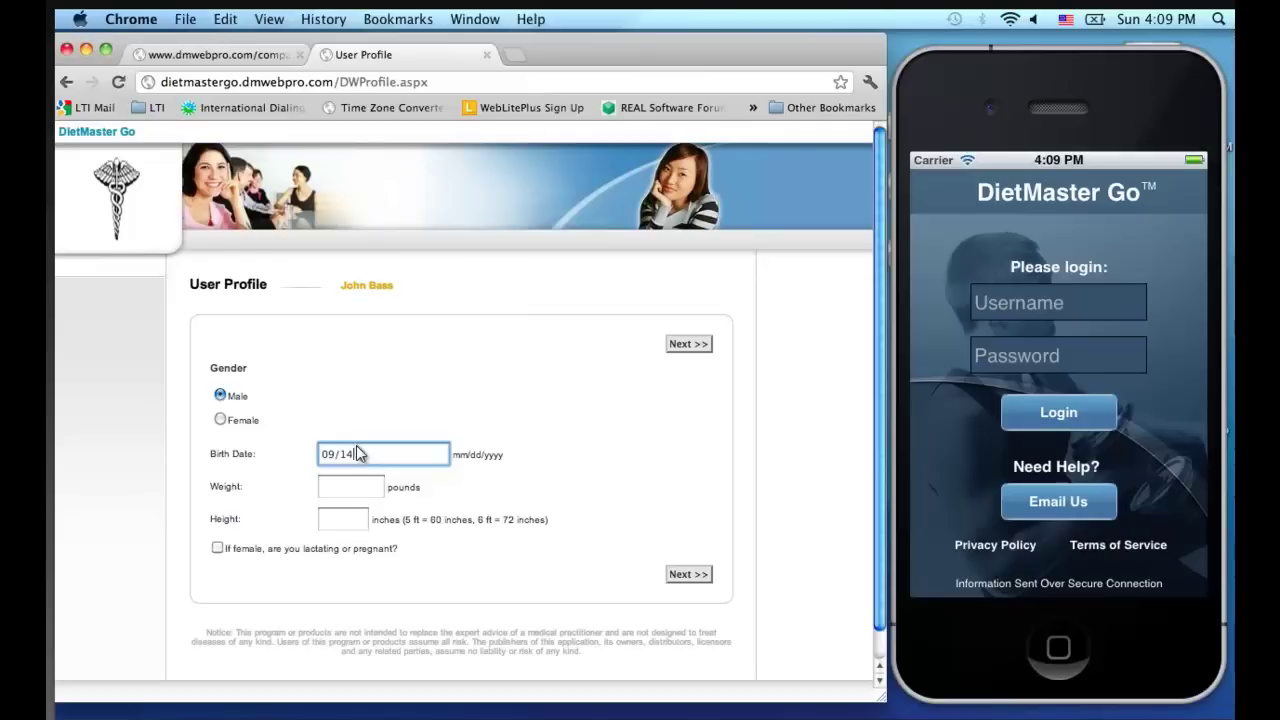
text(/1960)
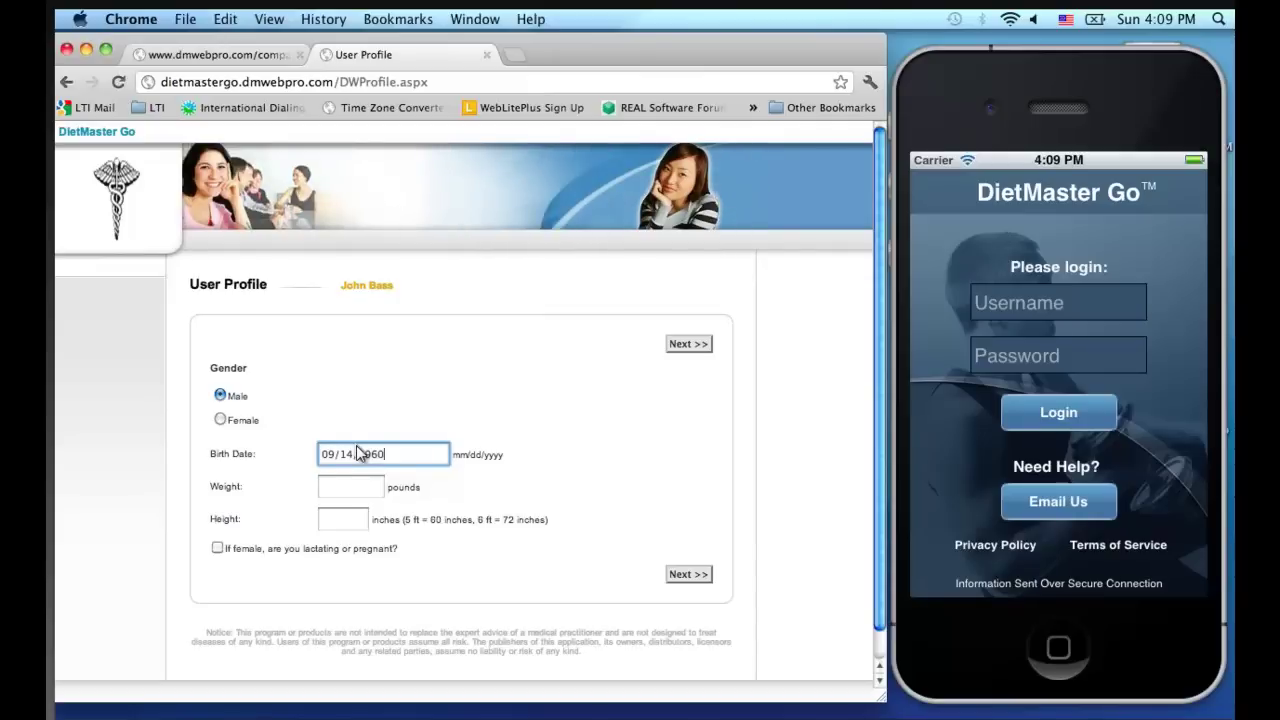
key(Tab)
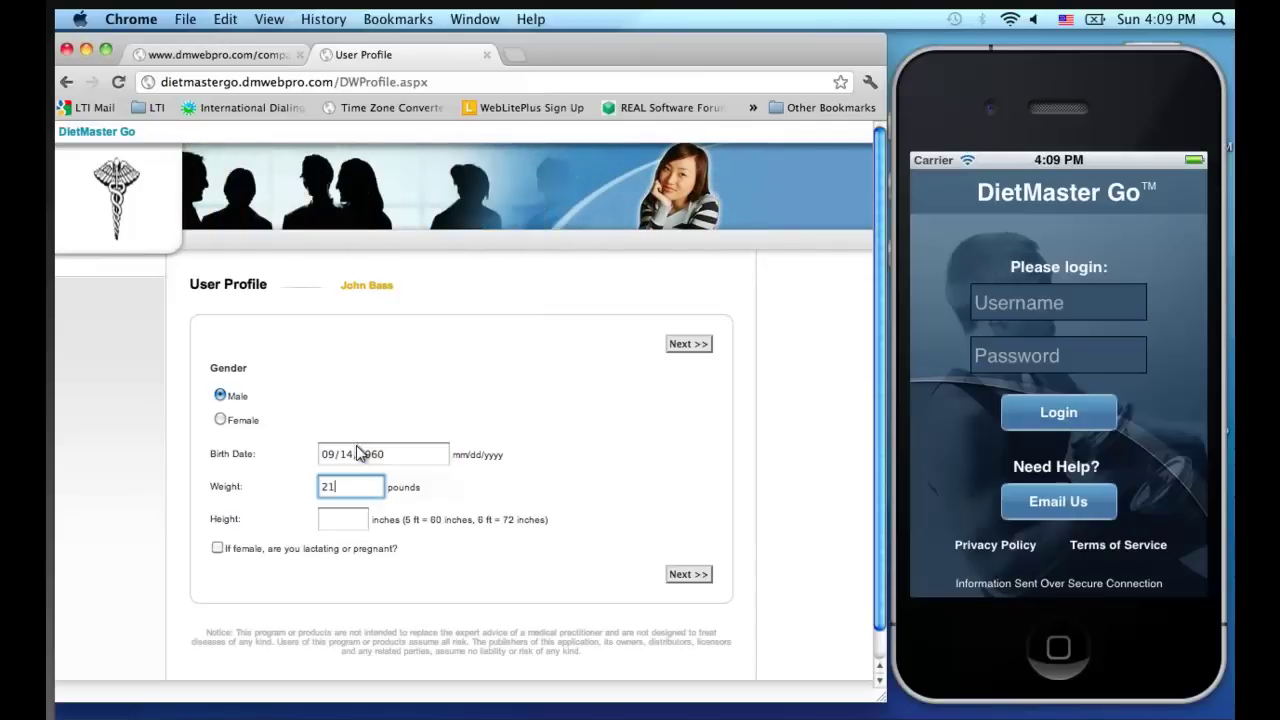
text(210)
key(Tab)
text(71)
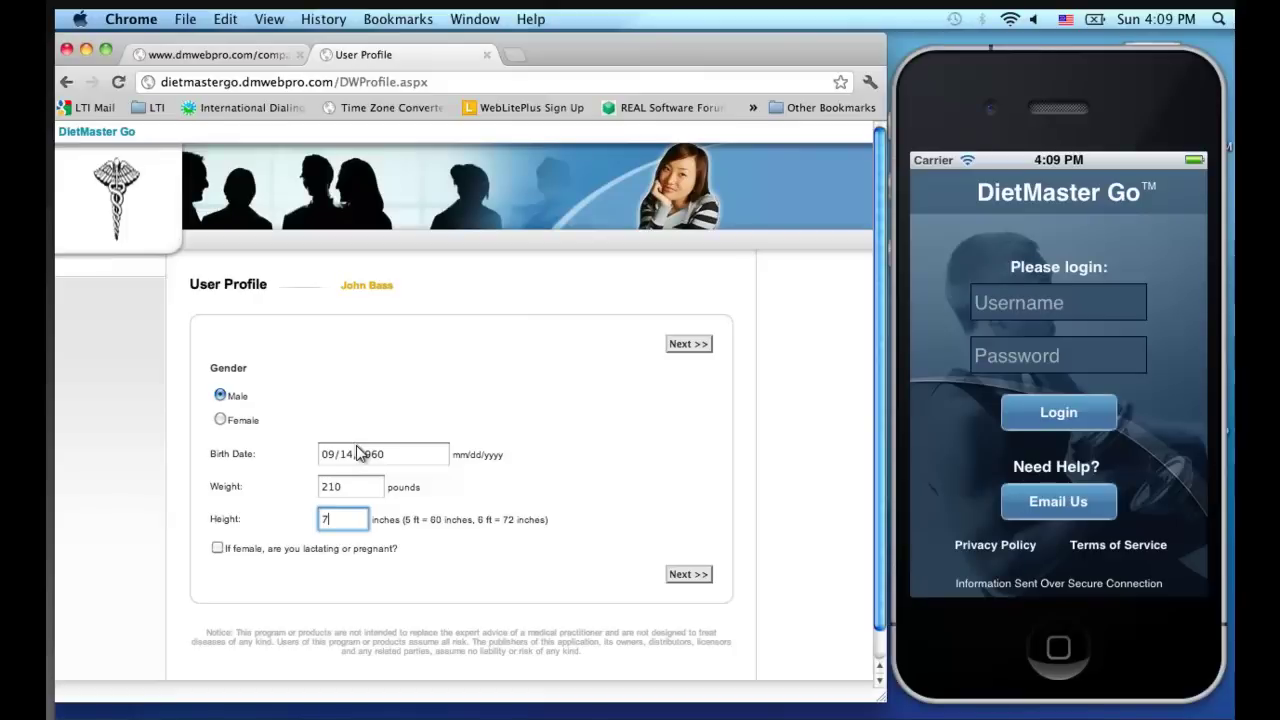
Choose the Type II body type and Sedentary activity, and set a 185-lb goal weight
click(688, 344)
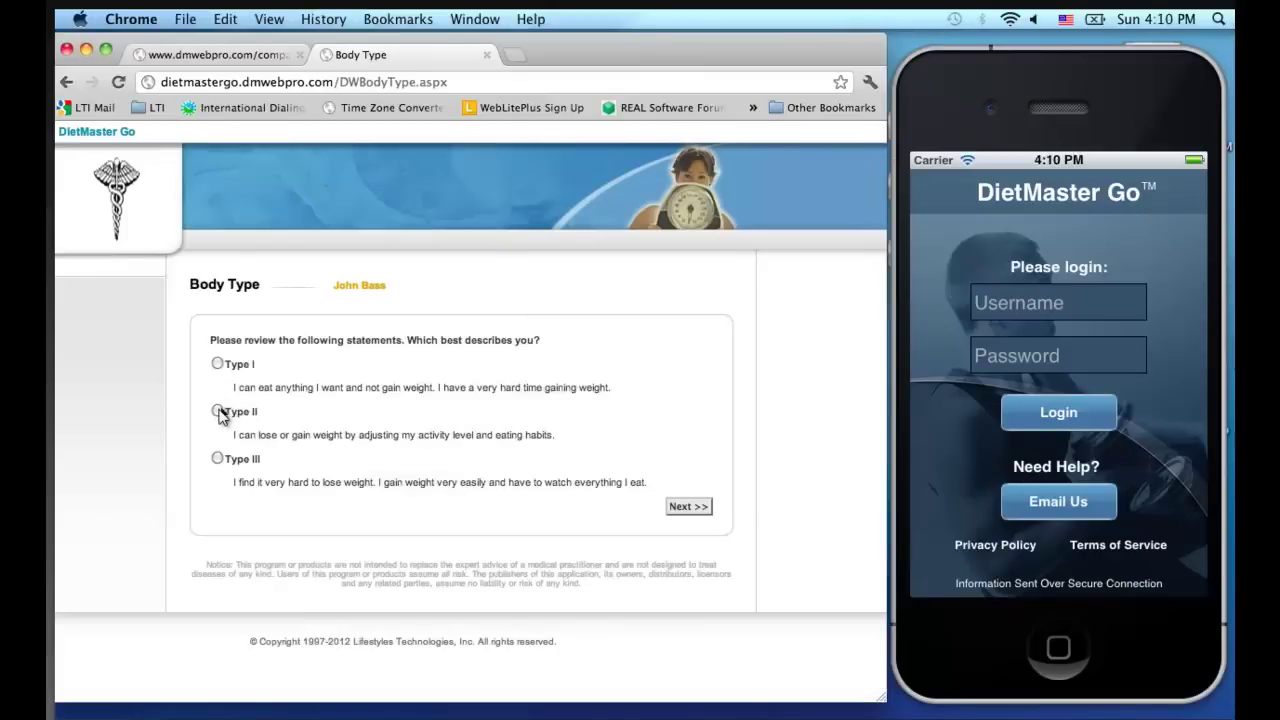
click(217, 410)
click(686, 507)
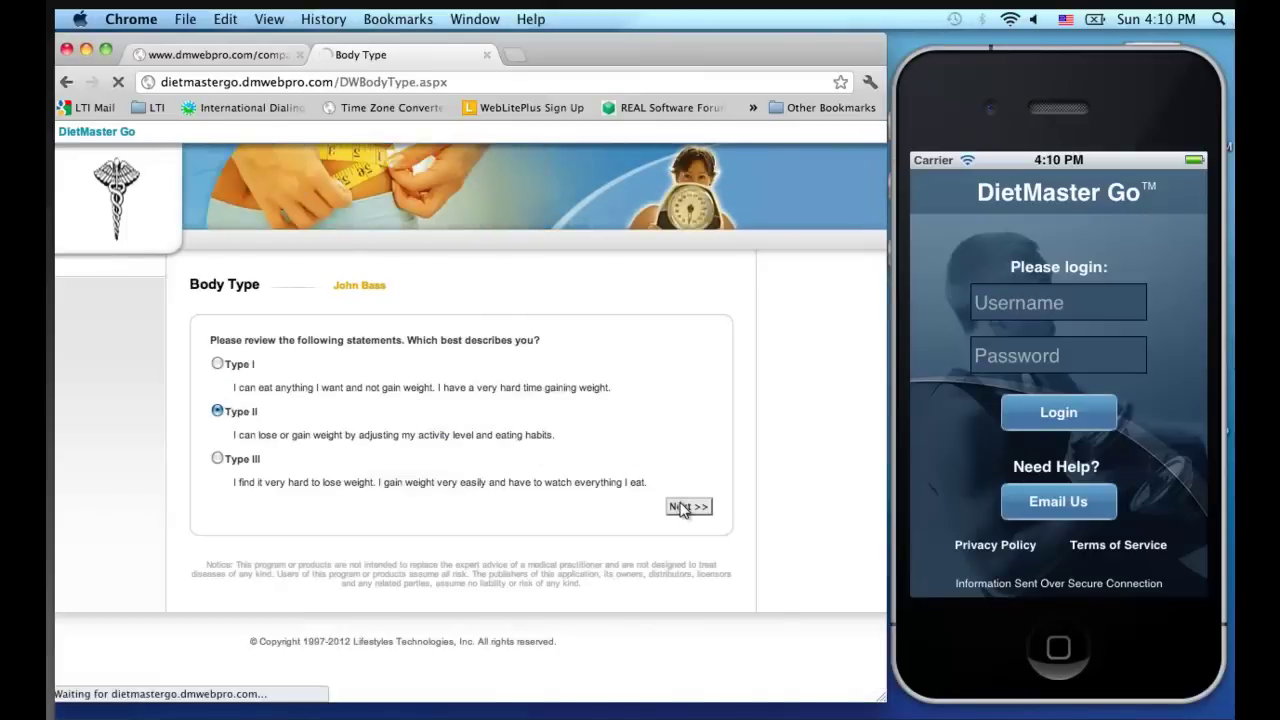
click(237, 368)
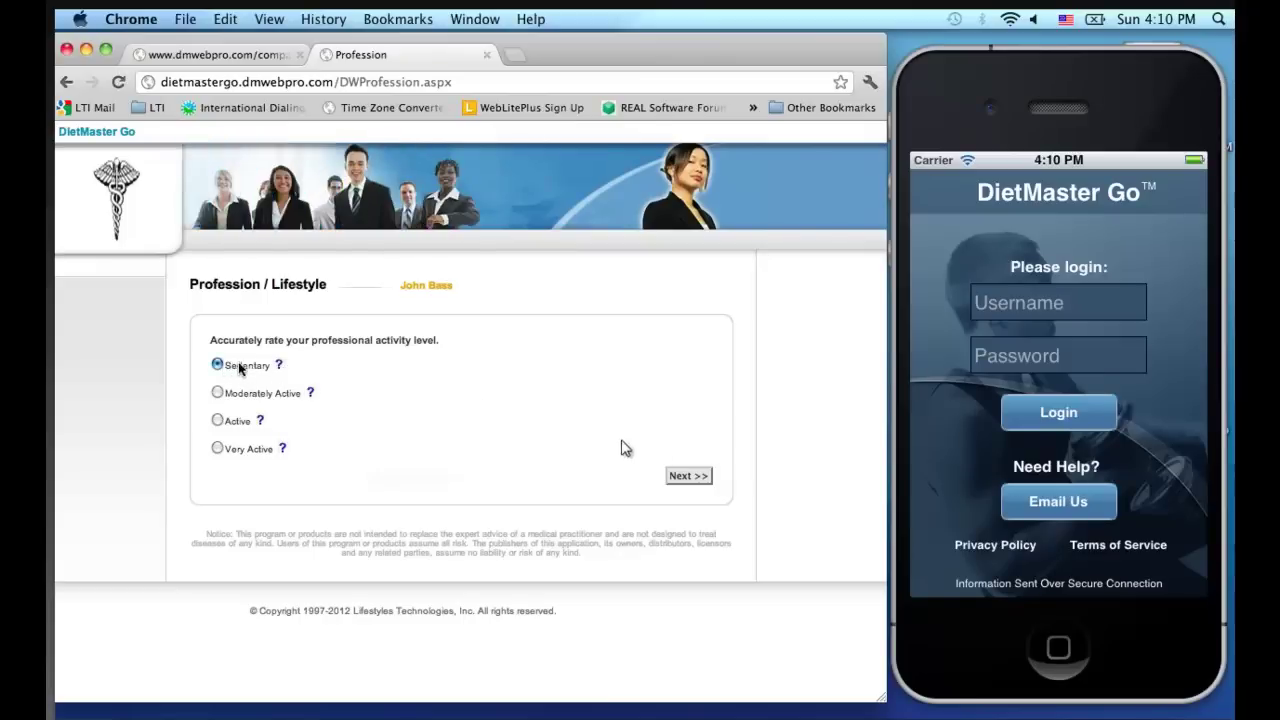
click(688, 476)
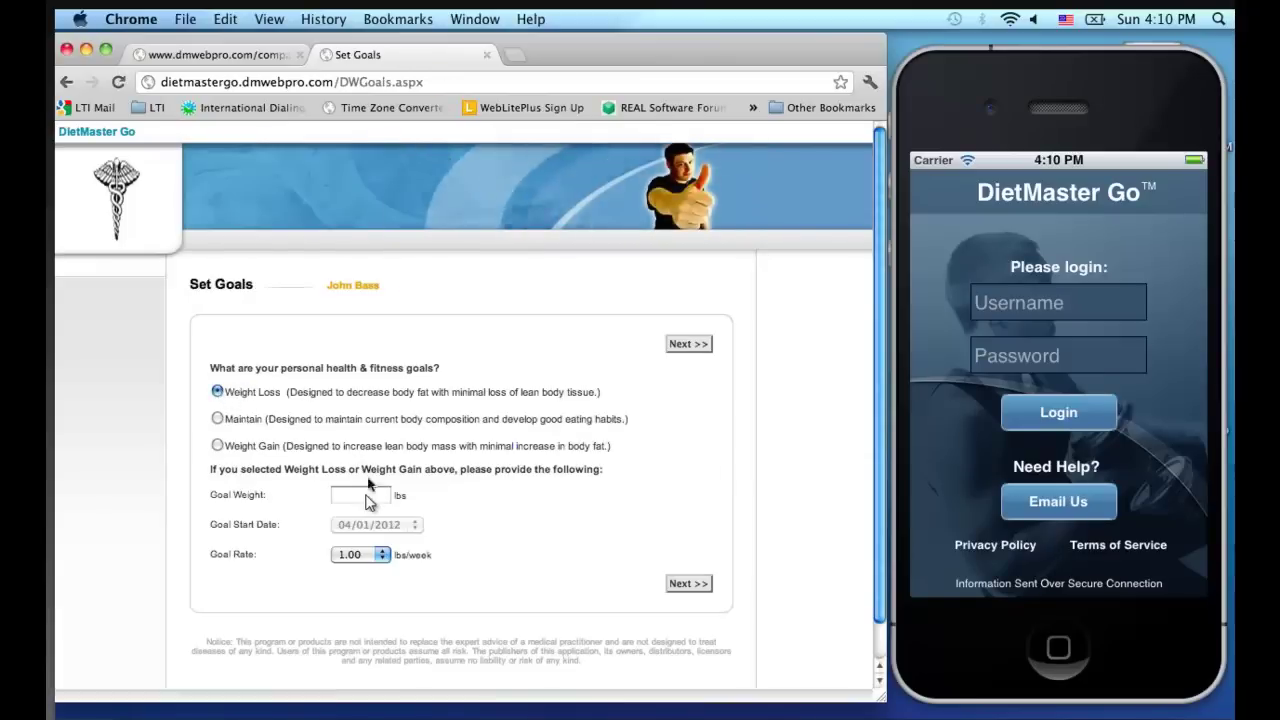
click(366, 495)
text(185)
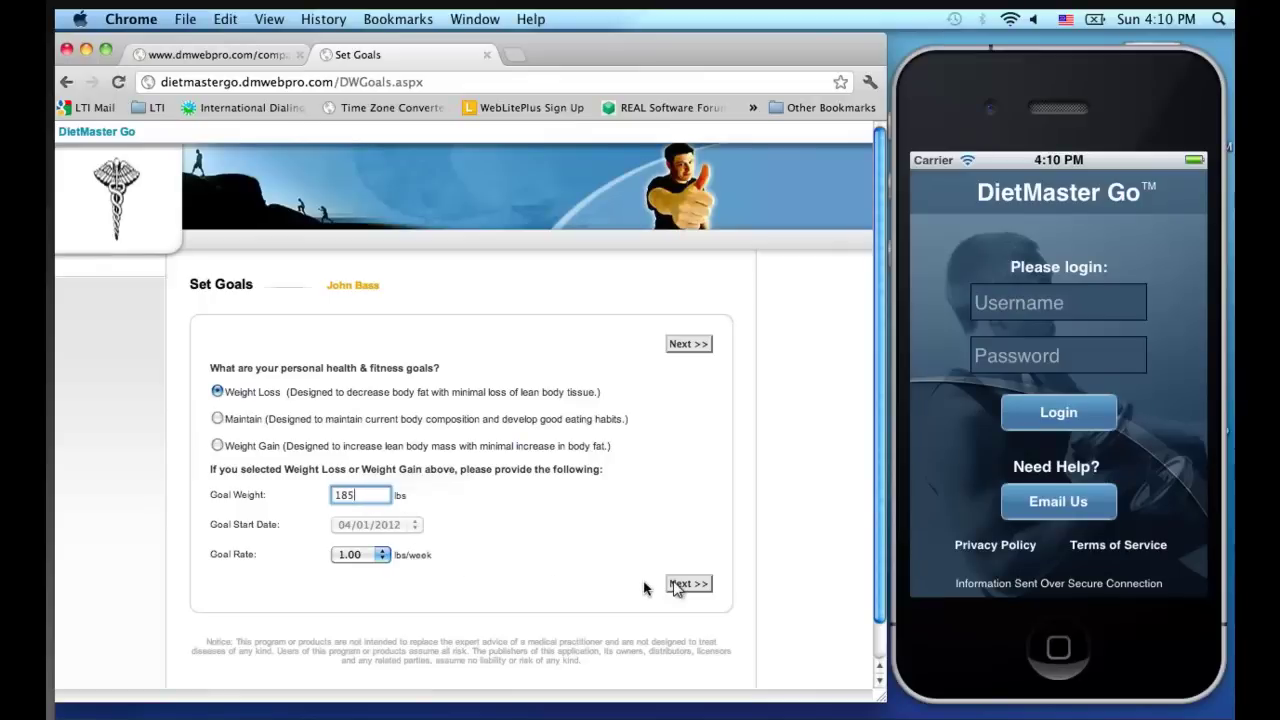
click(676, 588)
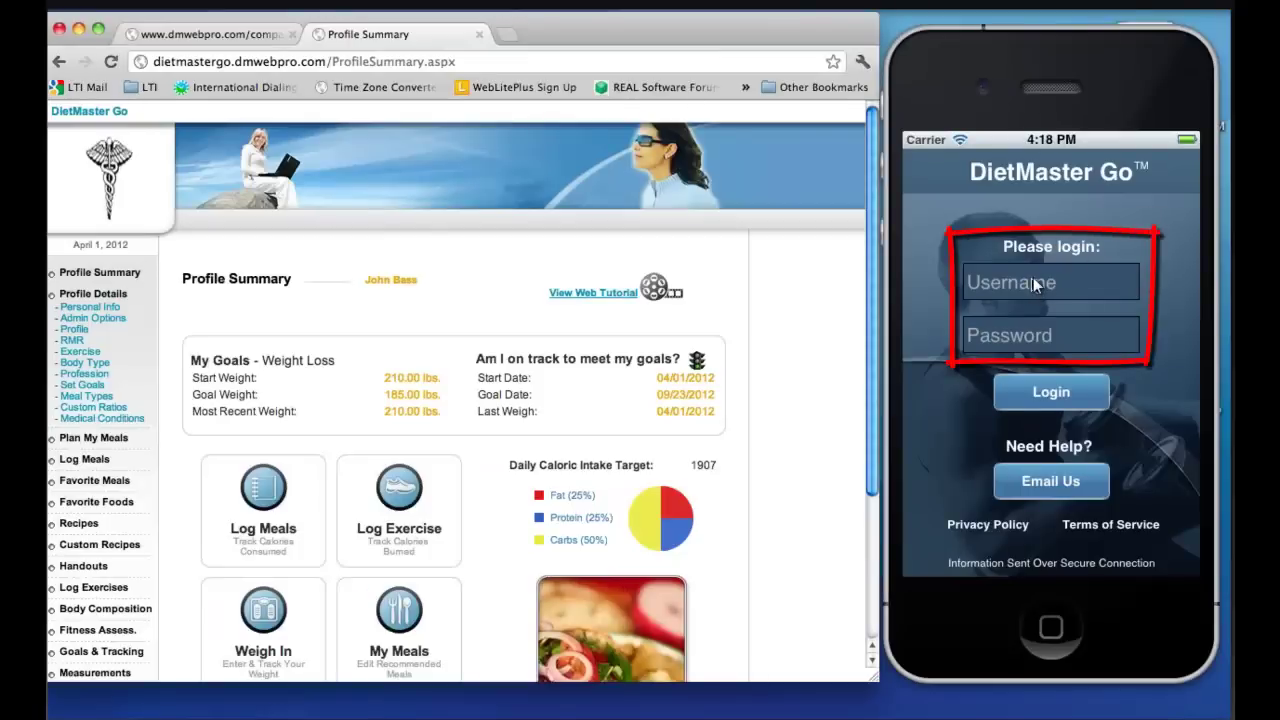
Log in to the phone app with the new user's username and the token as password
click(1033, 277)
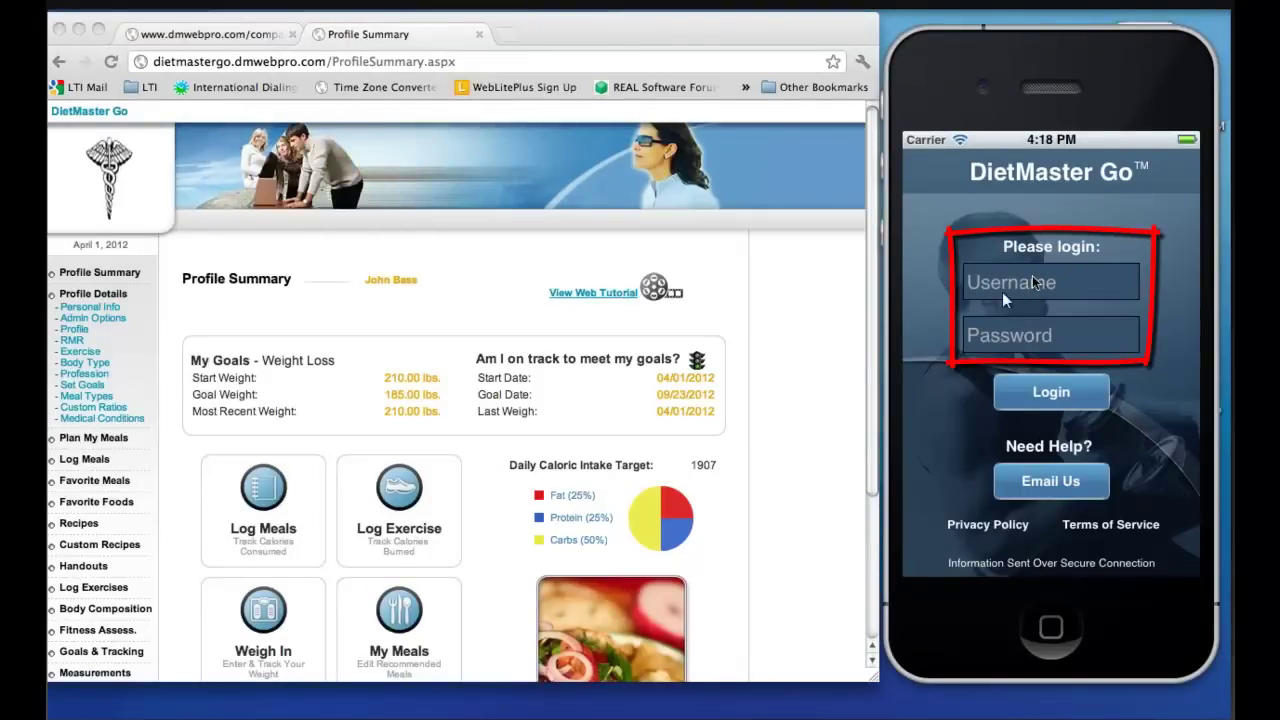
click(1032, 277)
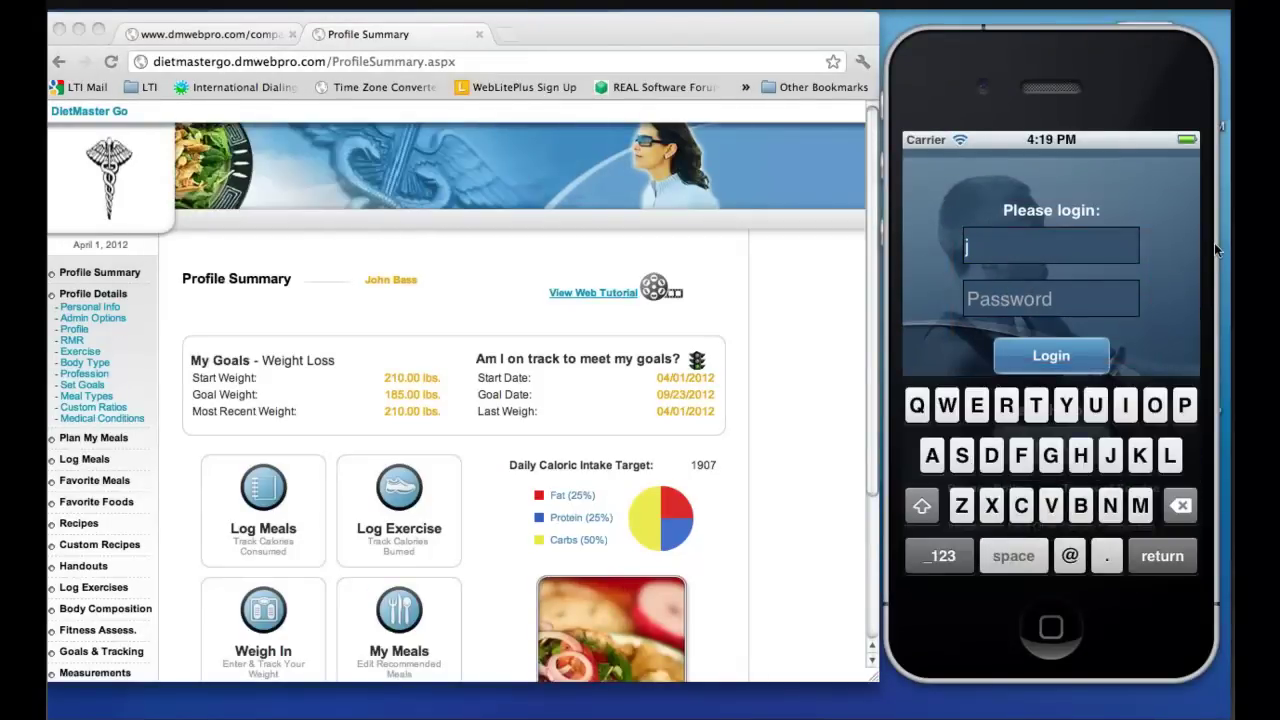
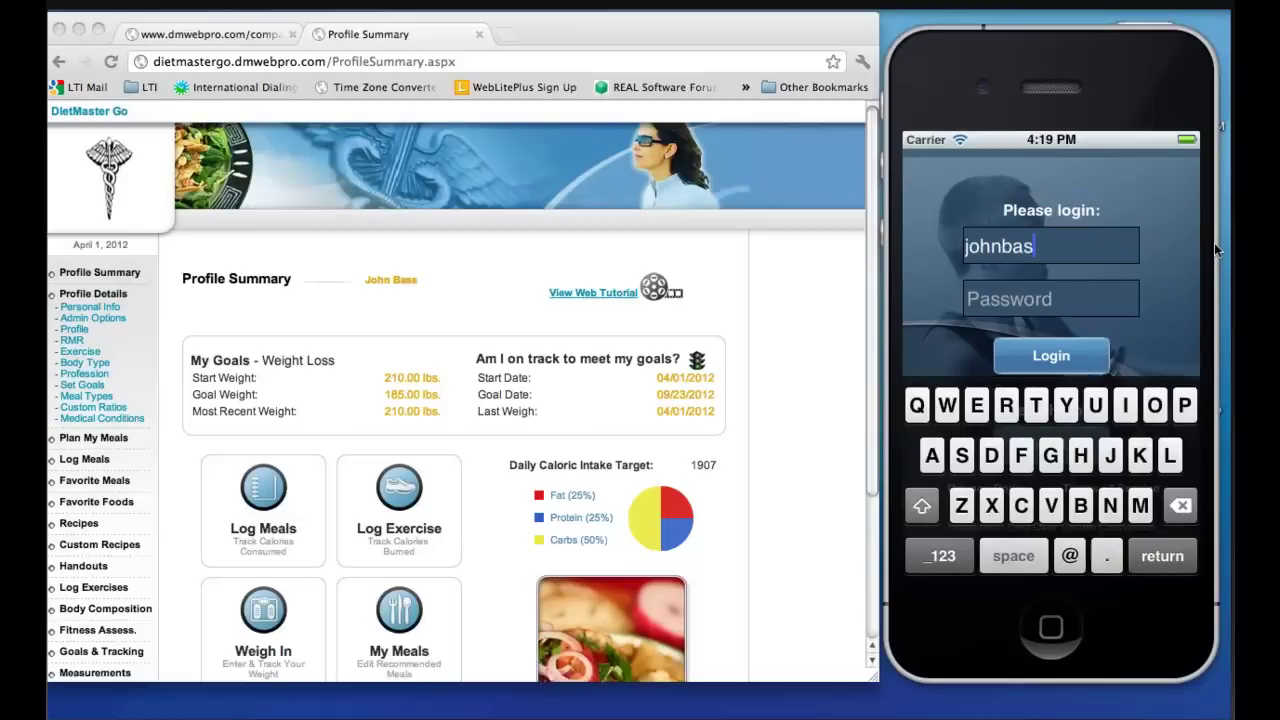
key(Tab)
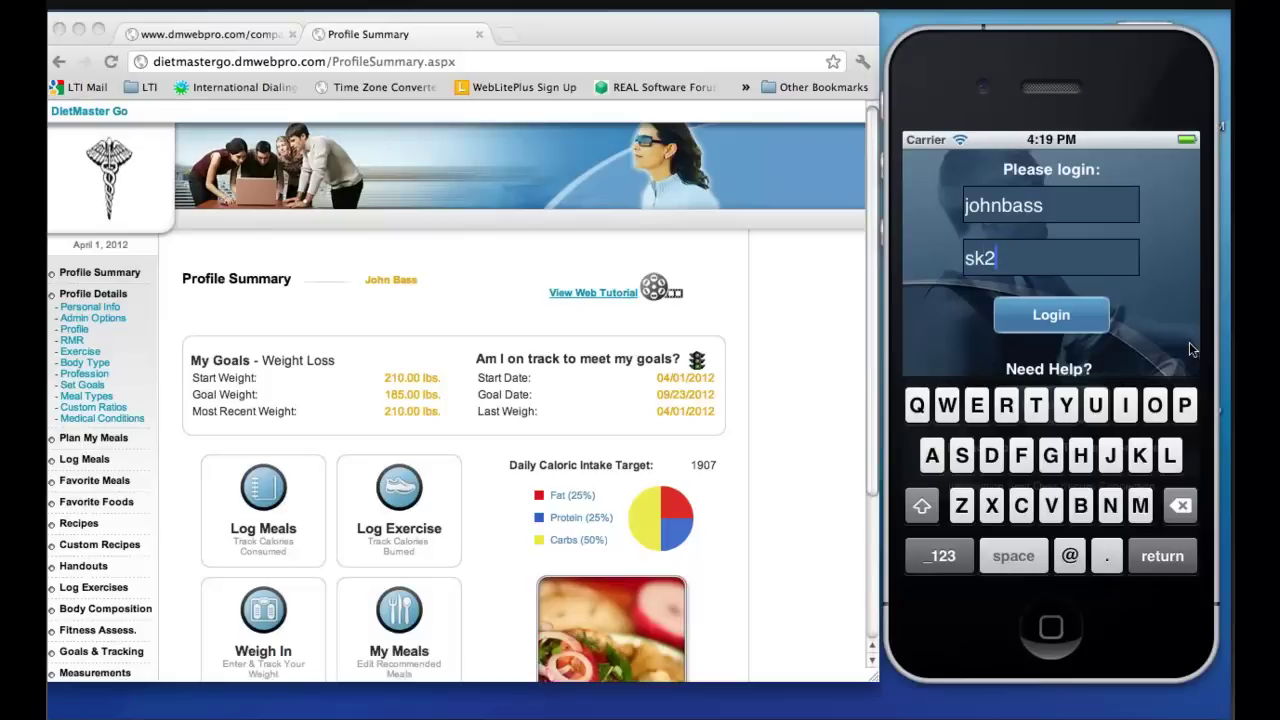
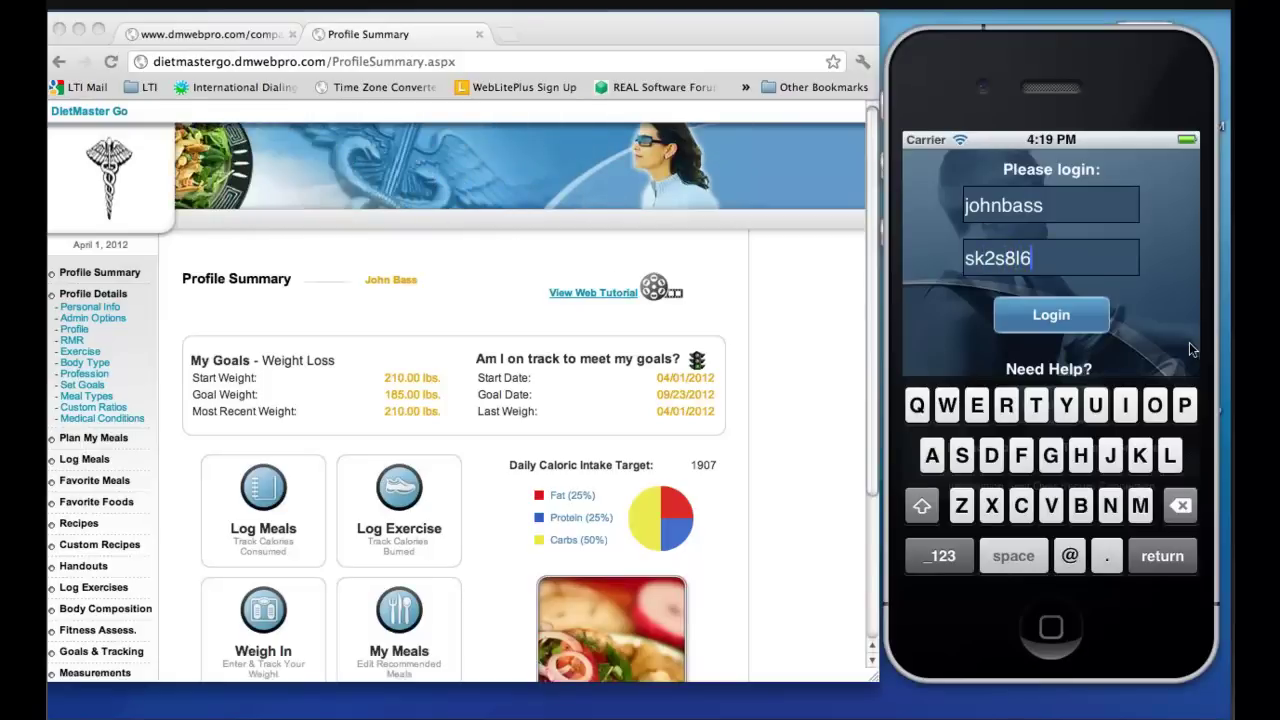
click(1103, 314)
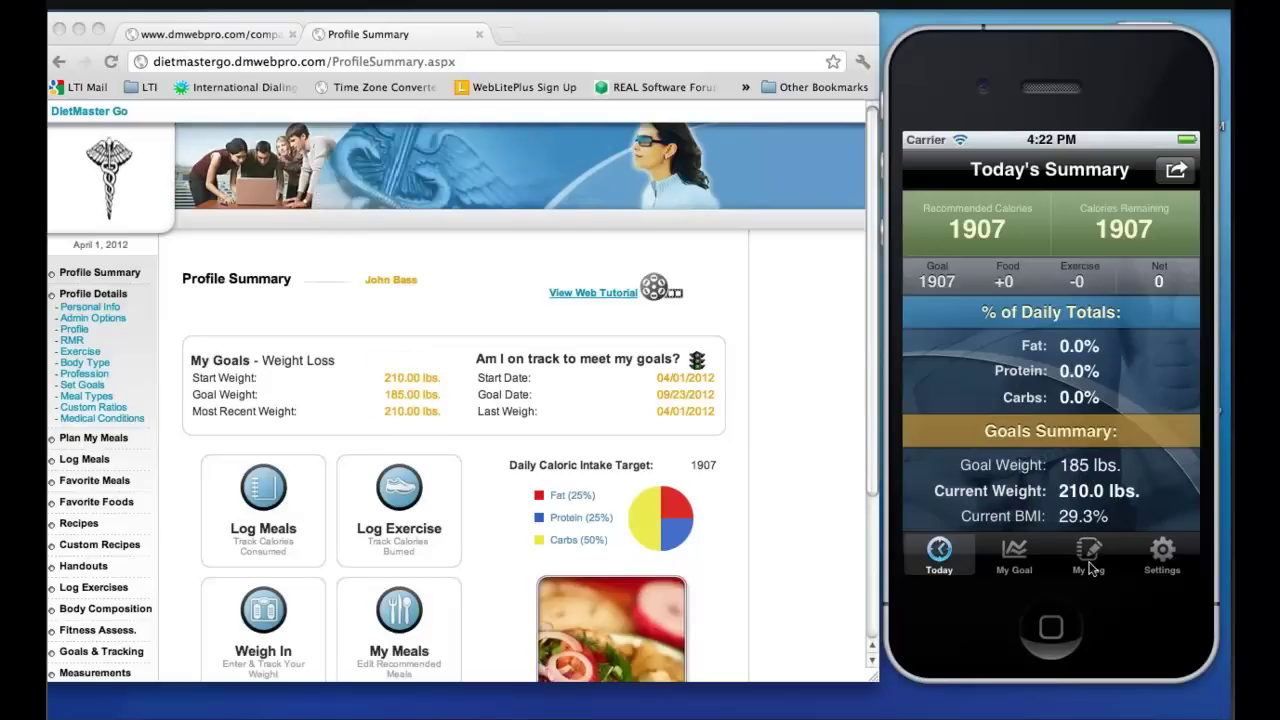
Search 'everything bagel' and log one serving of THOMAS' bagel thins-everything under Breakfast
click(1089, 560)
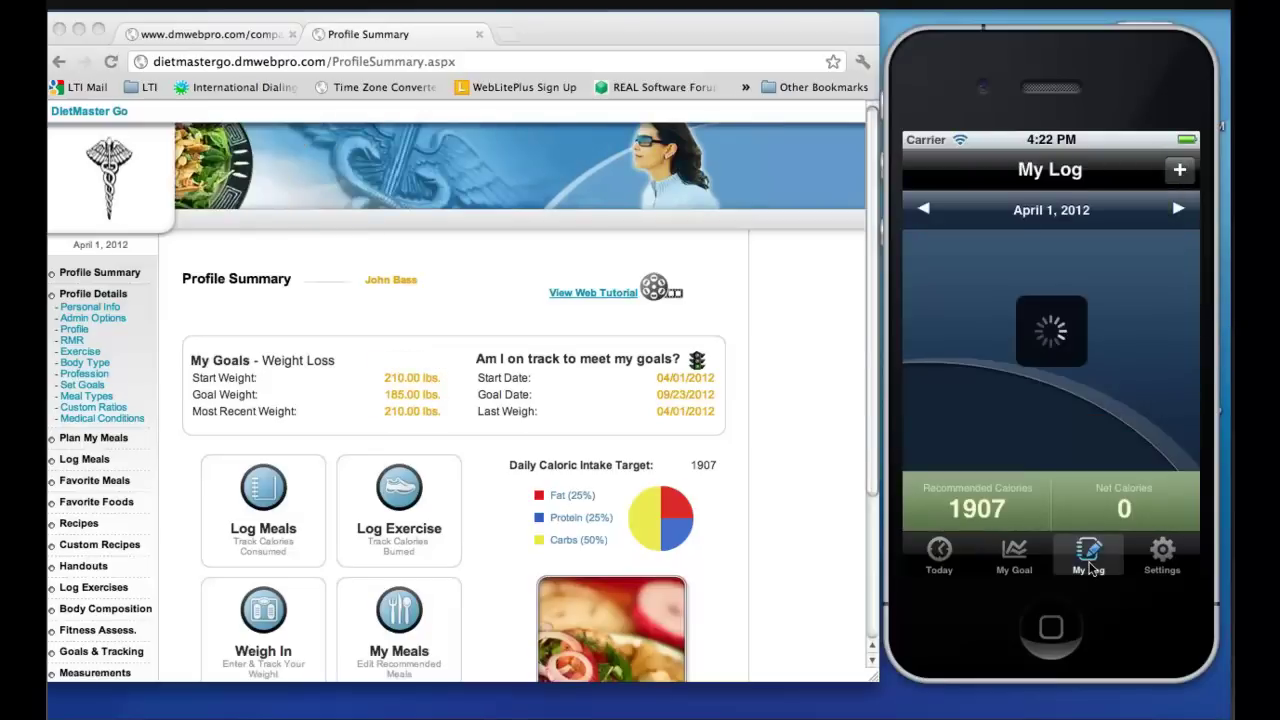
click(1183, 171)
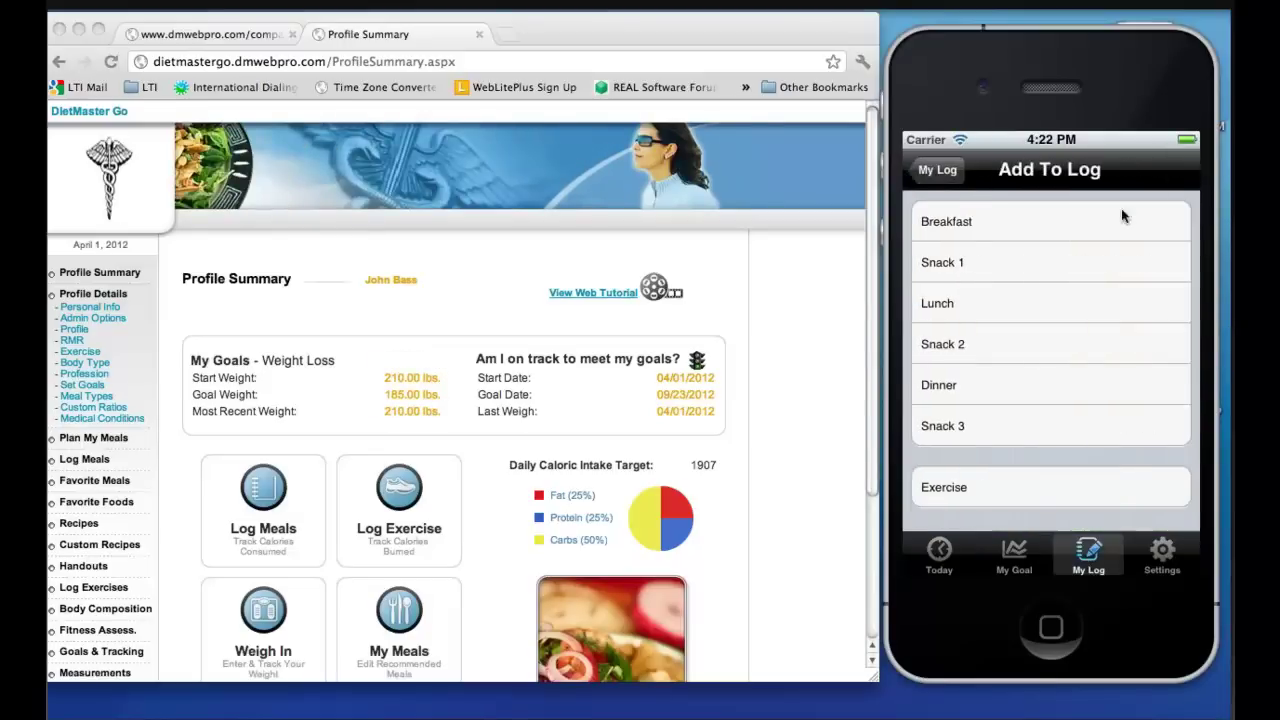
click(1103, 222)
click(1103, 222)
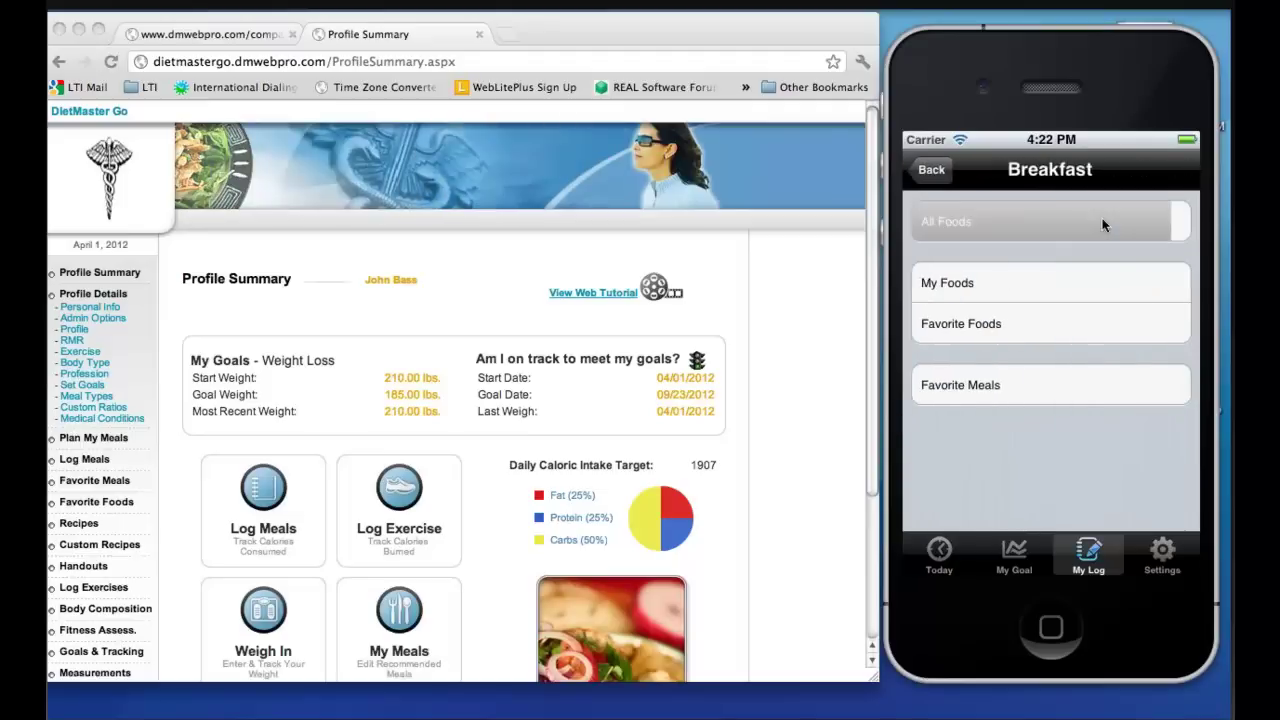
text(ever)
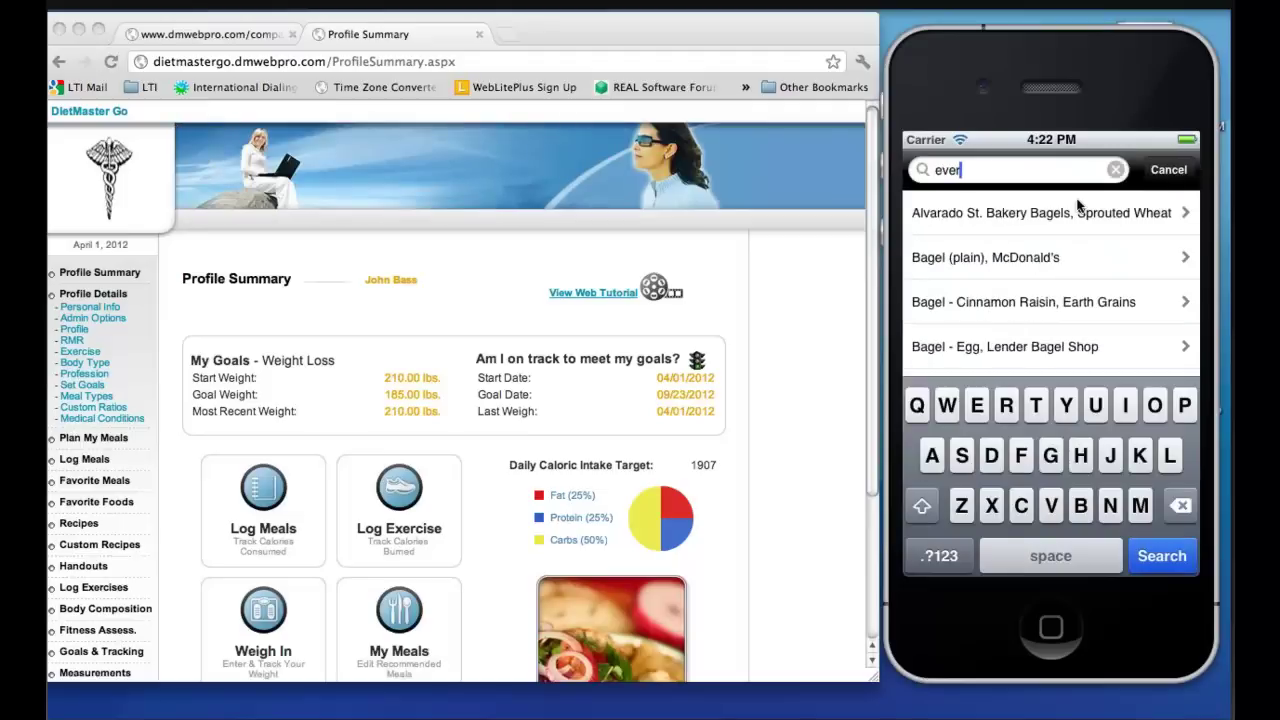
text(ything bagel)
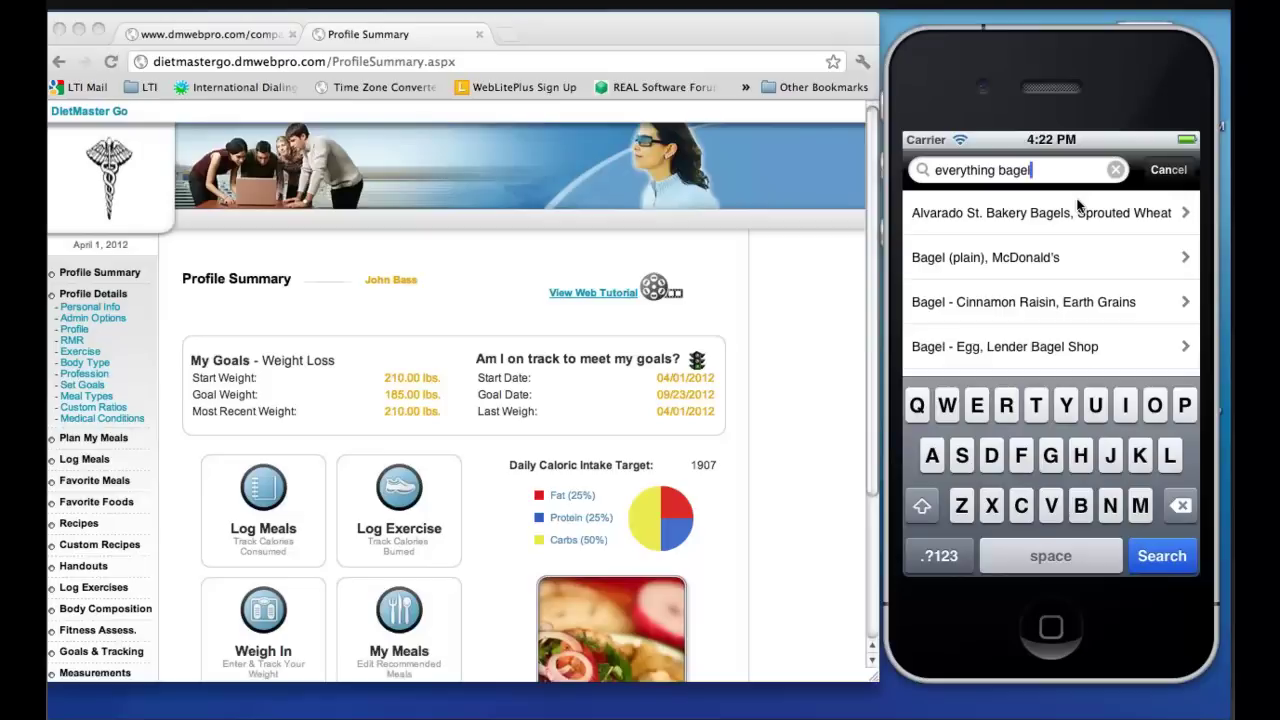
key(Return)
click(1070, 245)
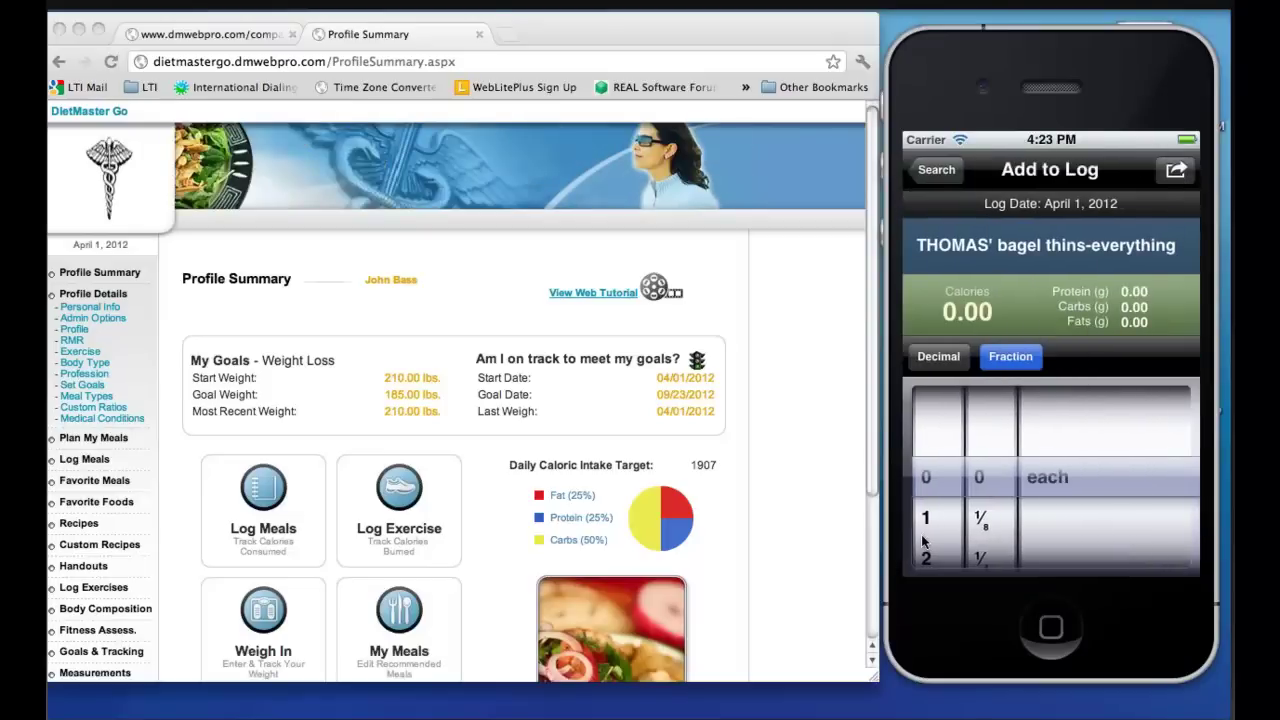
drag(924, 540, 925, 500)
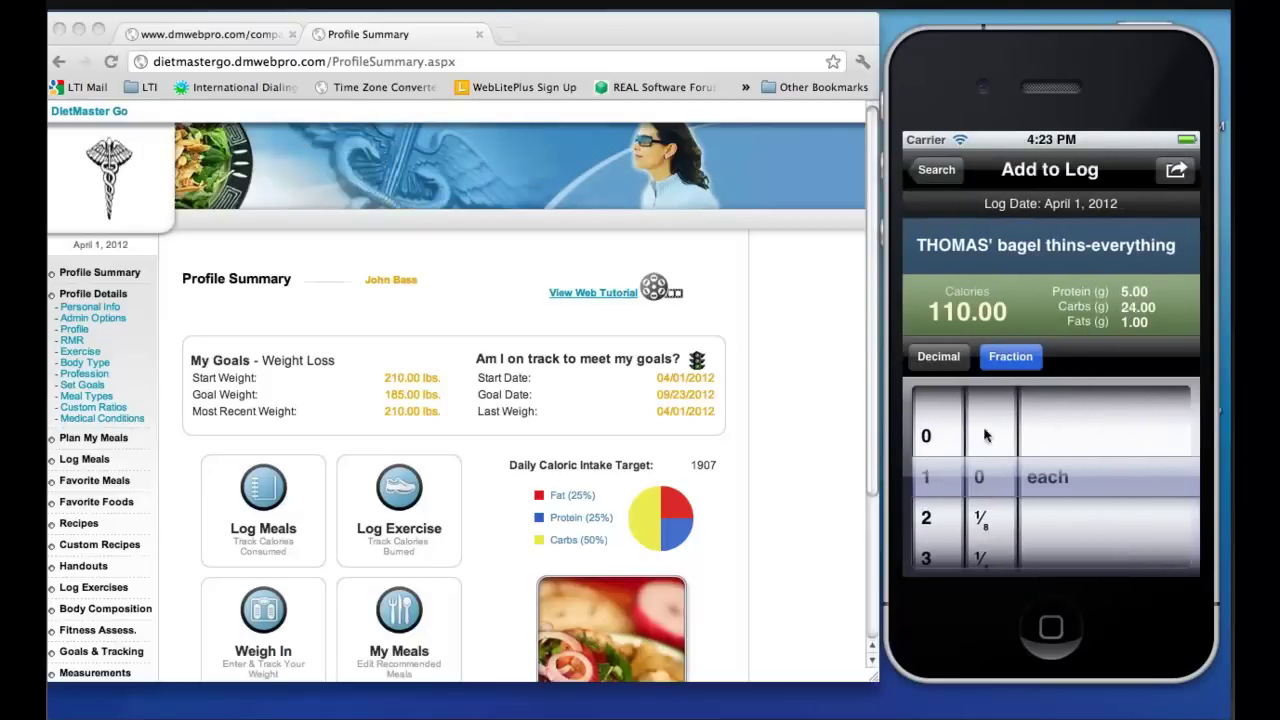
click(1191, 170)
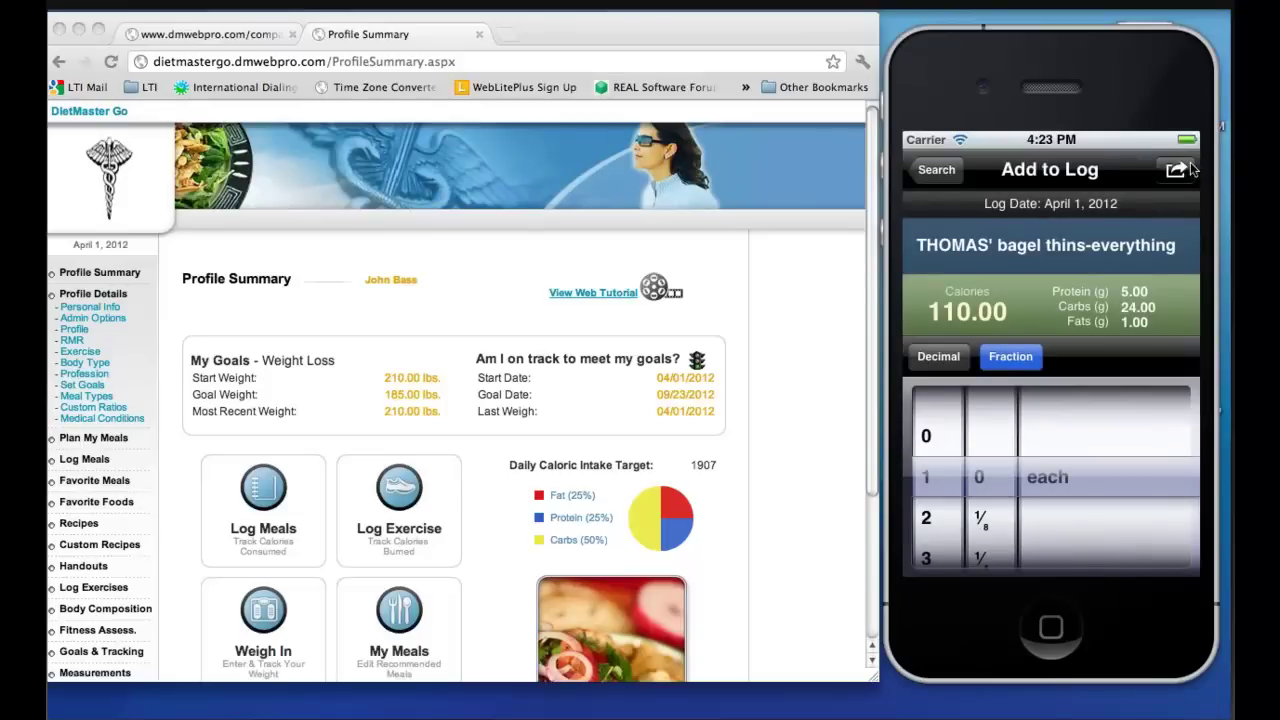
click(1050, 422)
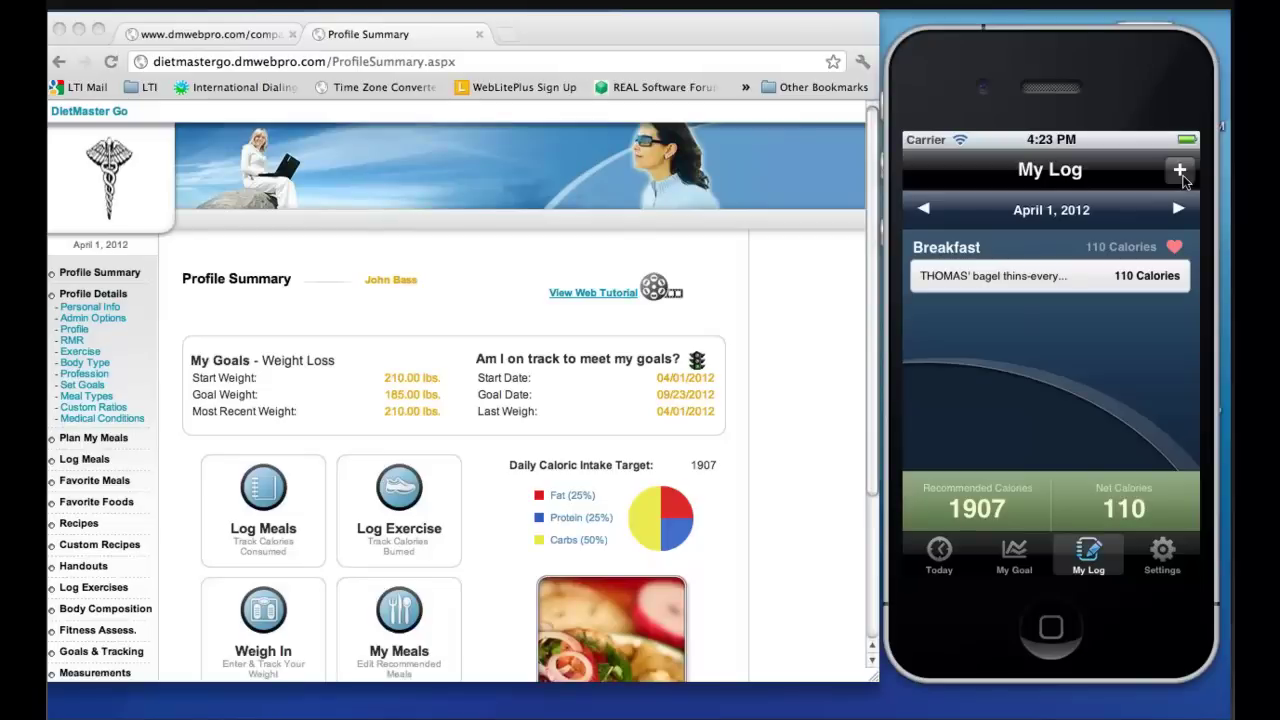
Search Starbucks foods to add the whole-milk cappuccino and low-fat cream cheese to Breakfast
click(1180, 172)
click(1114, 232)
text(s)
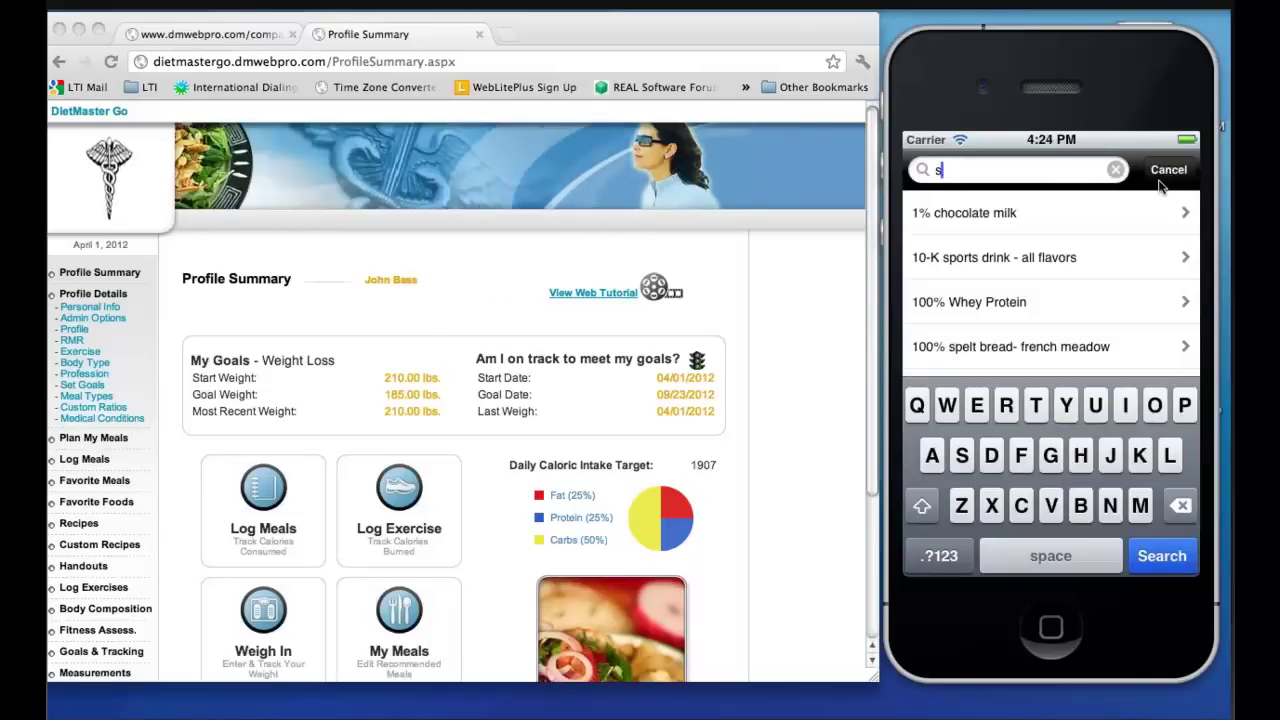
text(tarbucks)
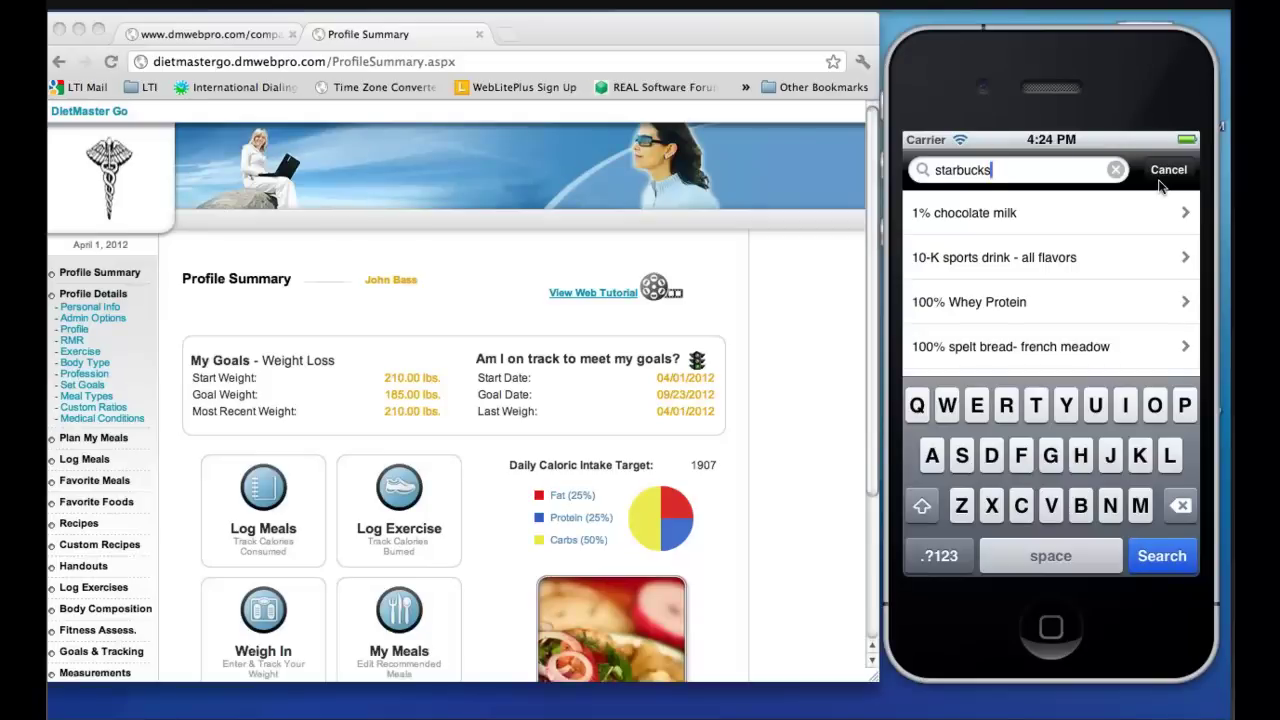
key(Return)
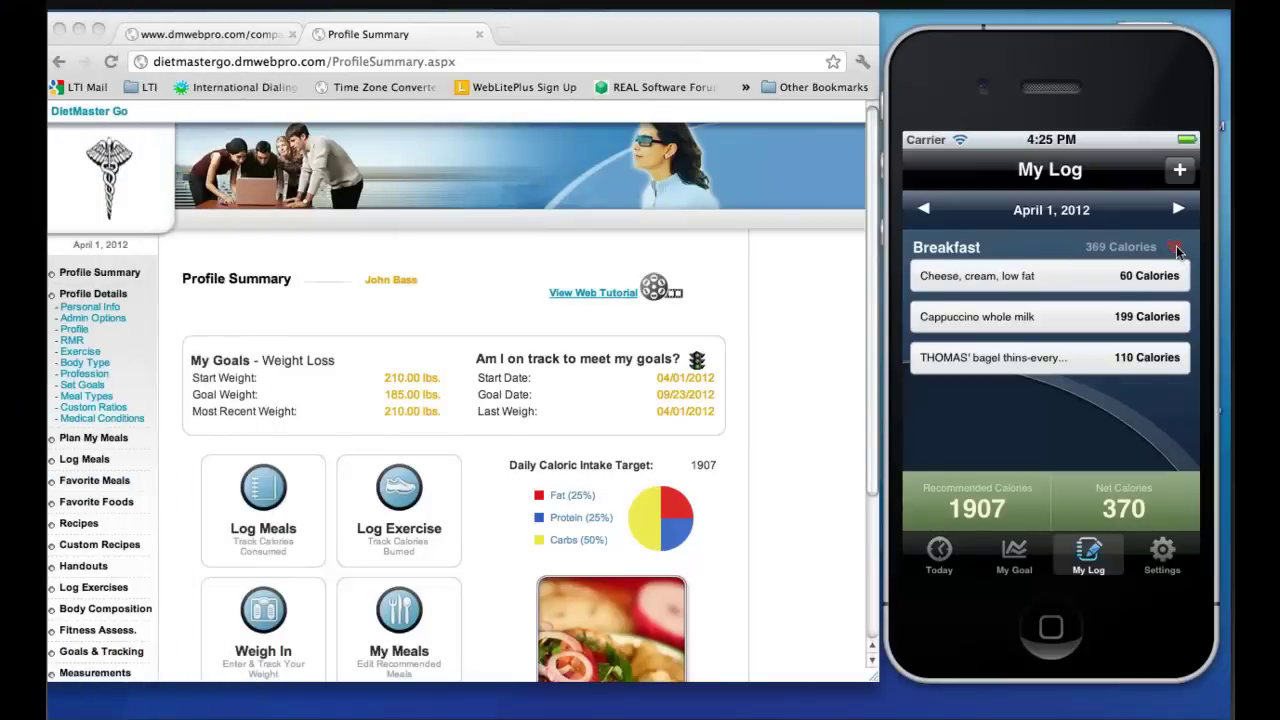
Save Breakfast as the favourite meal 'My Fav Breakfast'
click(1177, 249)
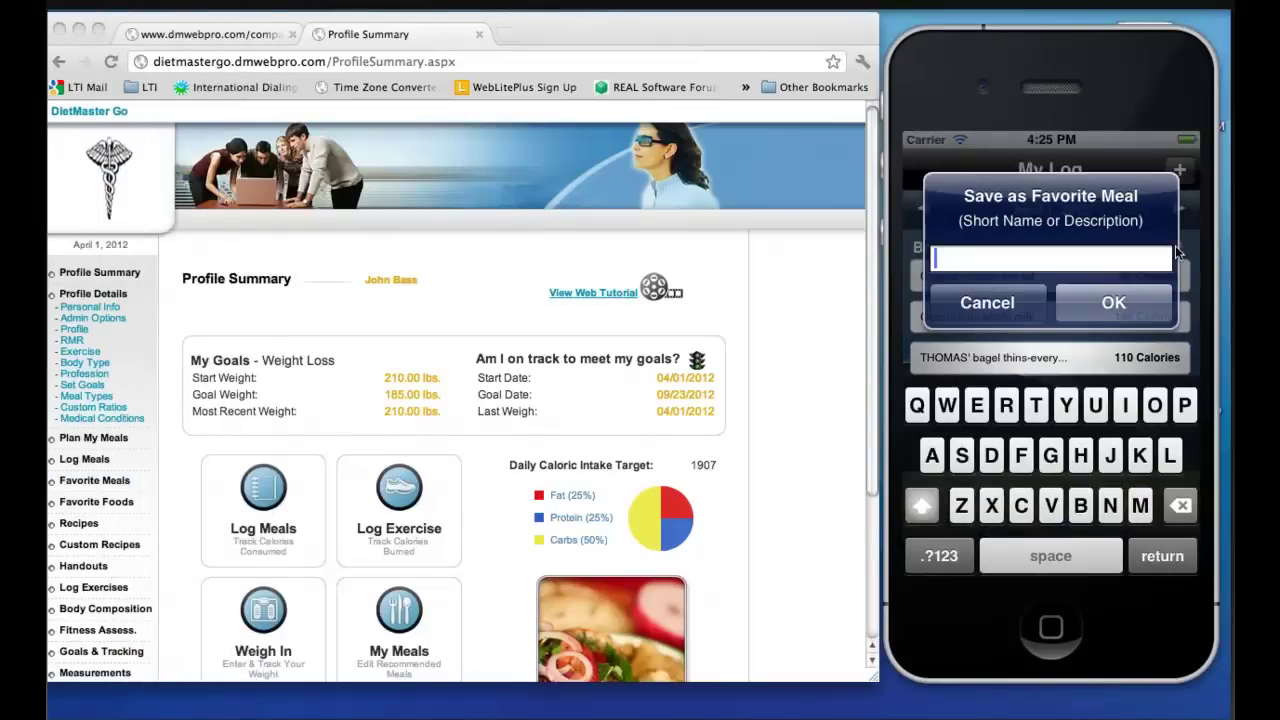
text(My Fav )
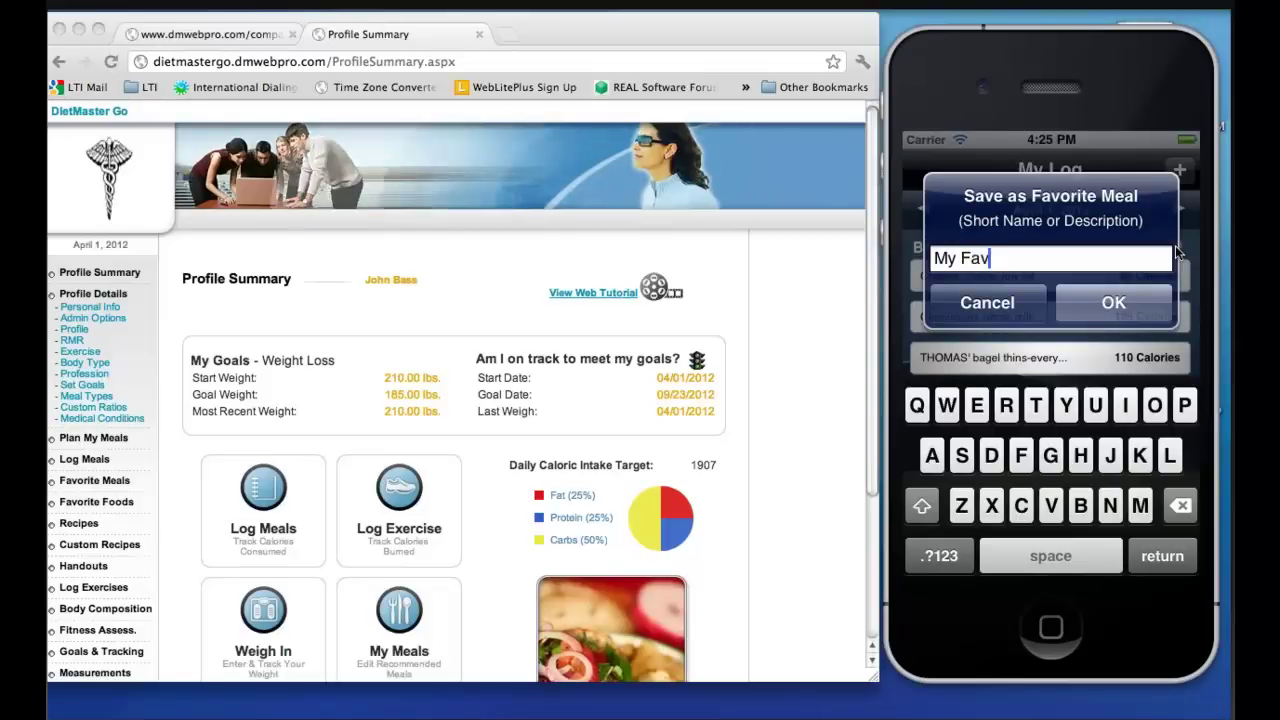
text(Break)
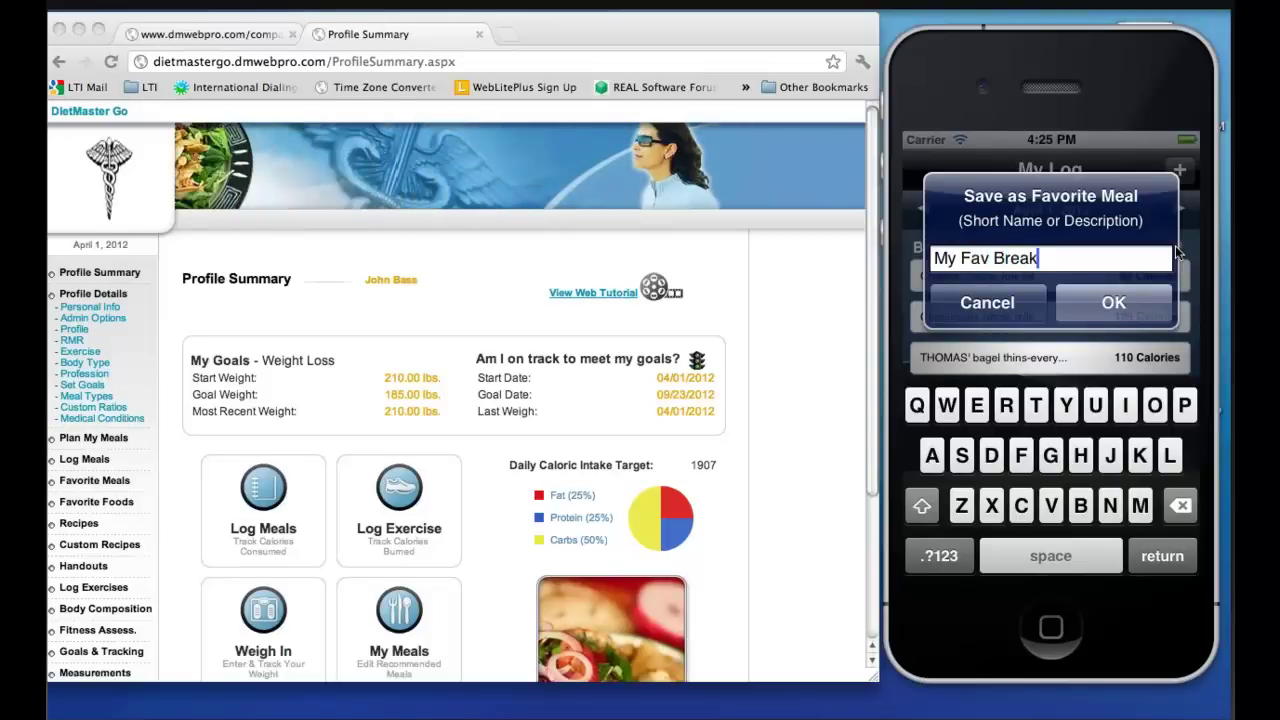
text(fast)
click(1093, 310)
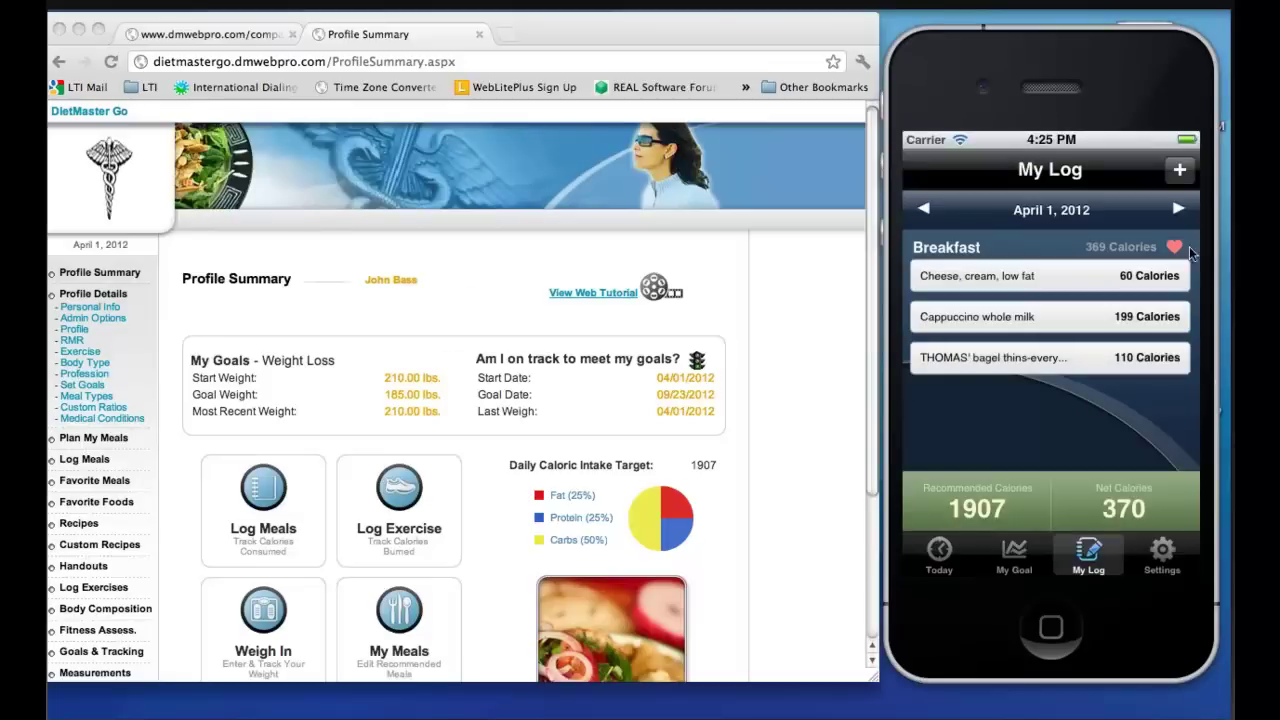
Log 30 minutes of Running, 5 mph, 12 min. mile as an exercise
click(1179, 173)
click(963, 479)
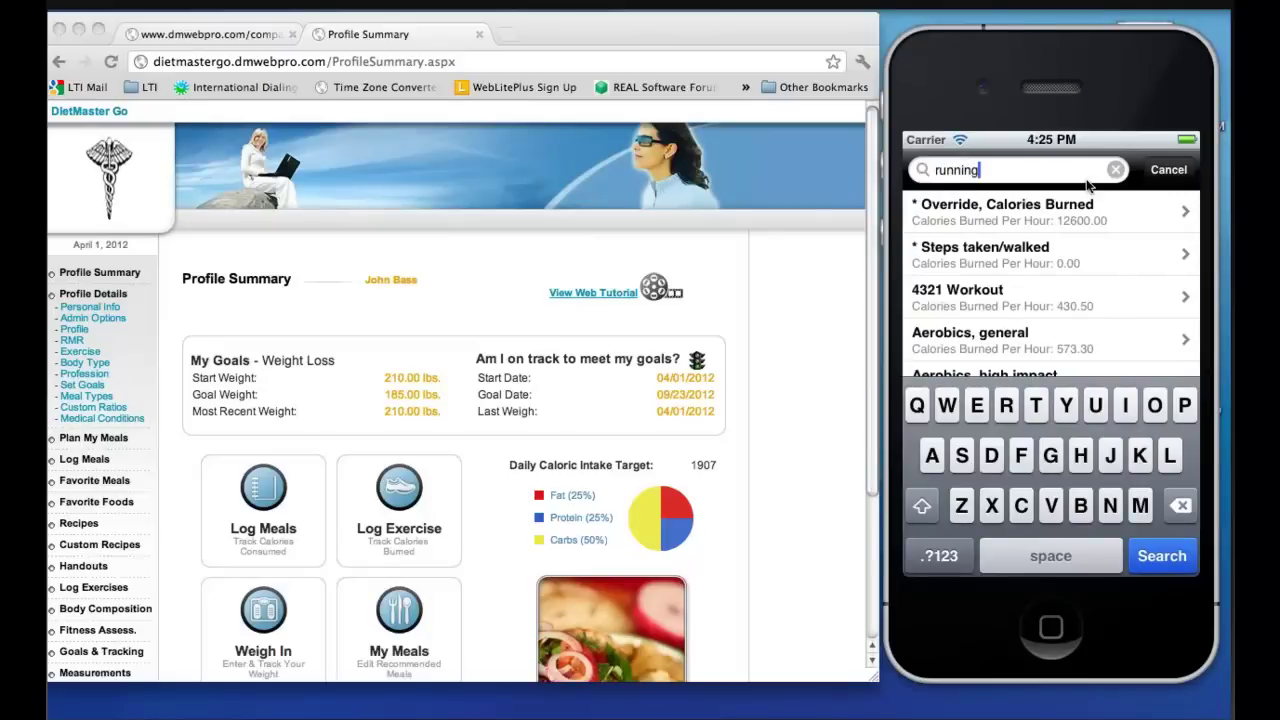
key(Return)
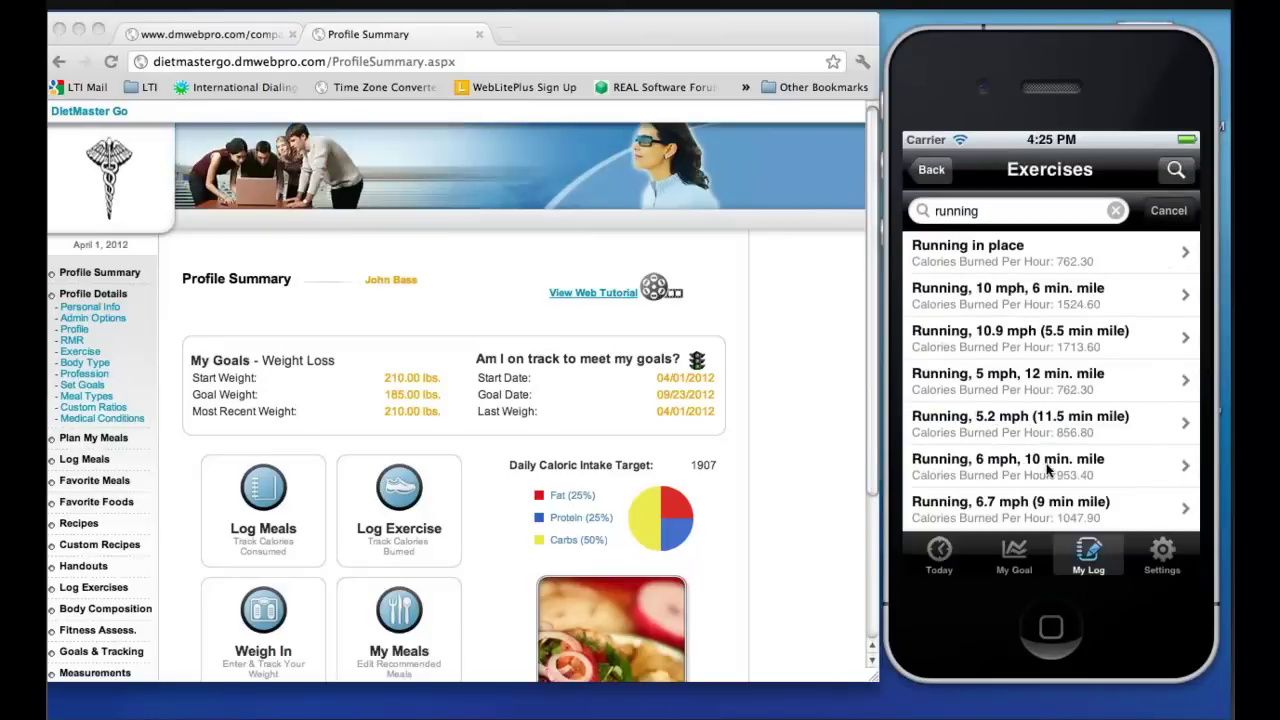
click(1052, 385)
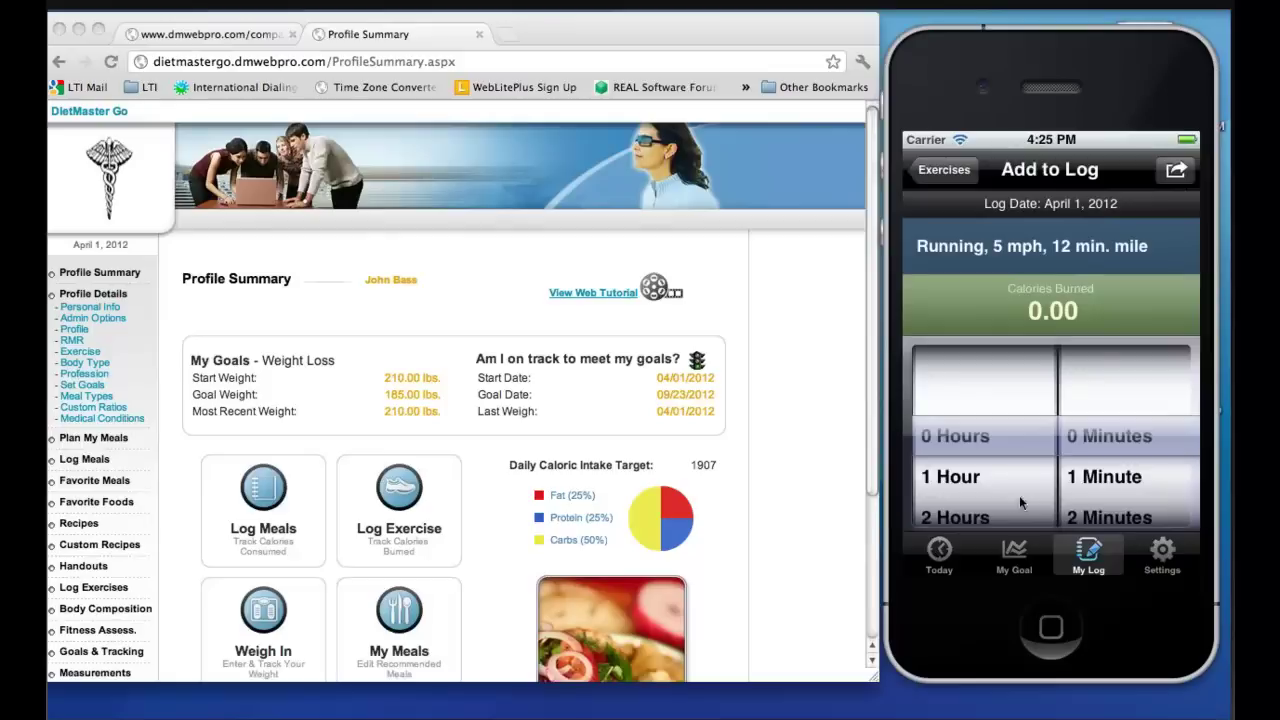
drag(1106, 510, 1120, 290)
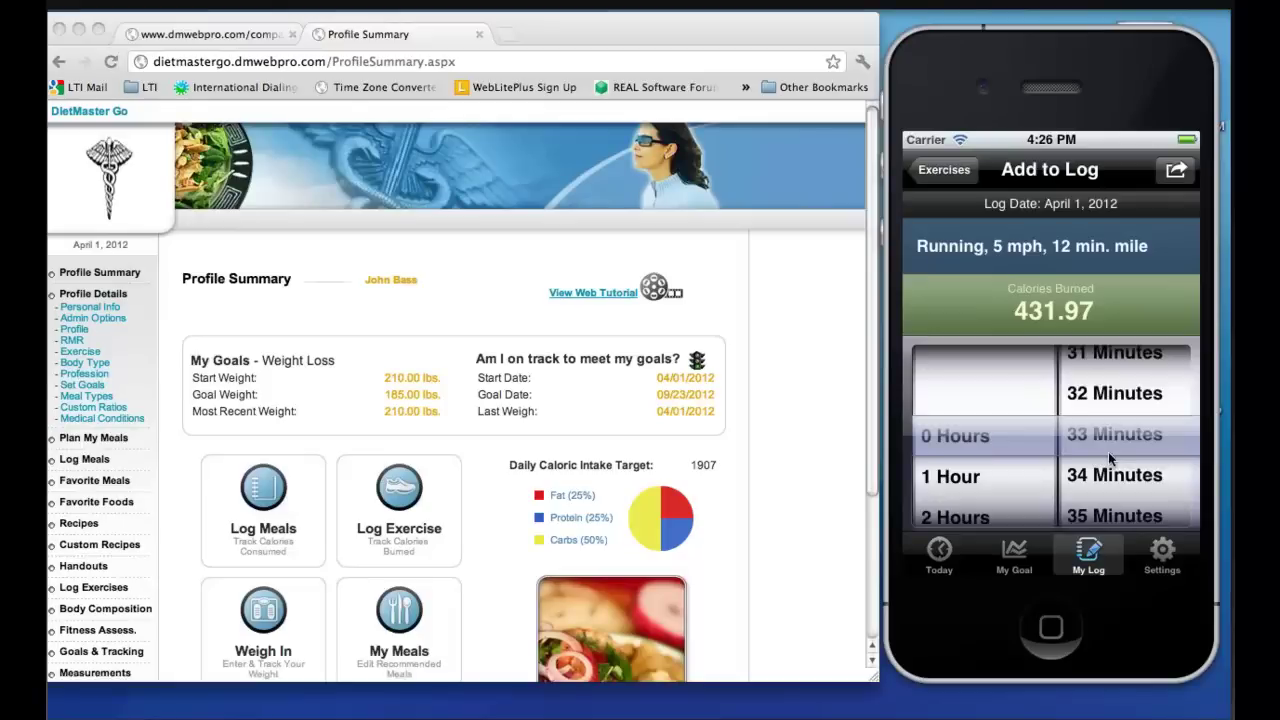
drag(1108, 458, 1108, 530)
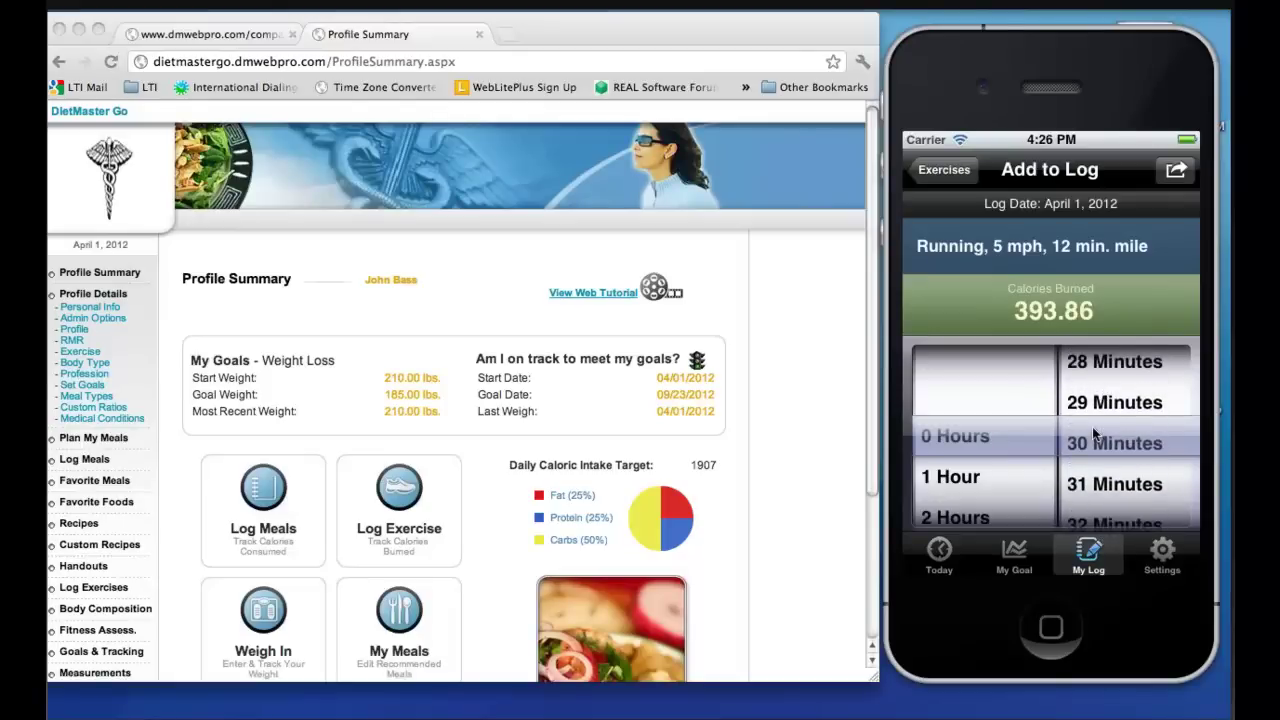
click(1178, 170)
click(1045, 471)
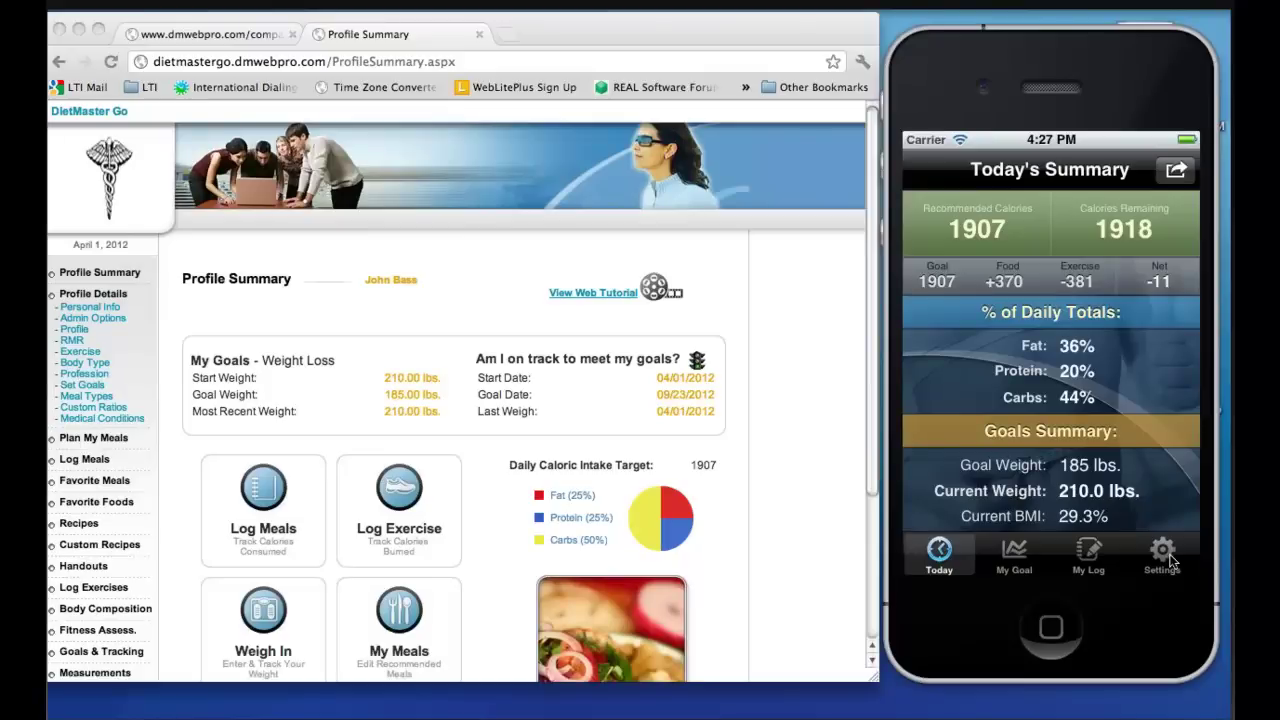
Force an up sync of the phone's data to the server from Settings
click(1169, 557)
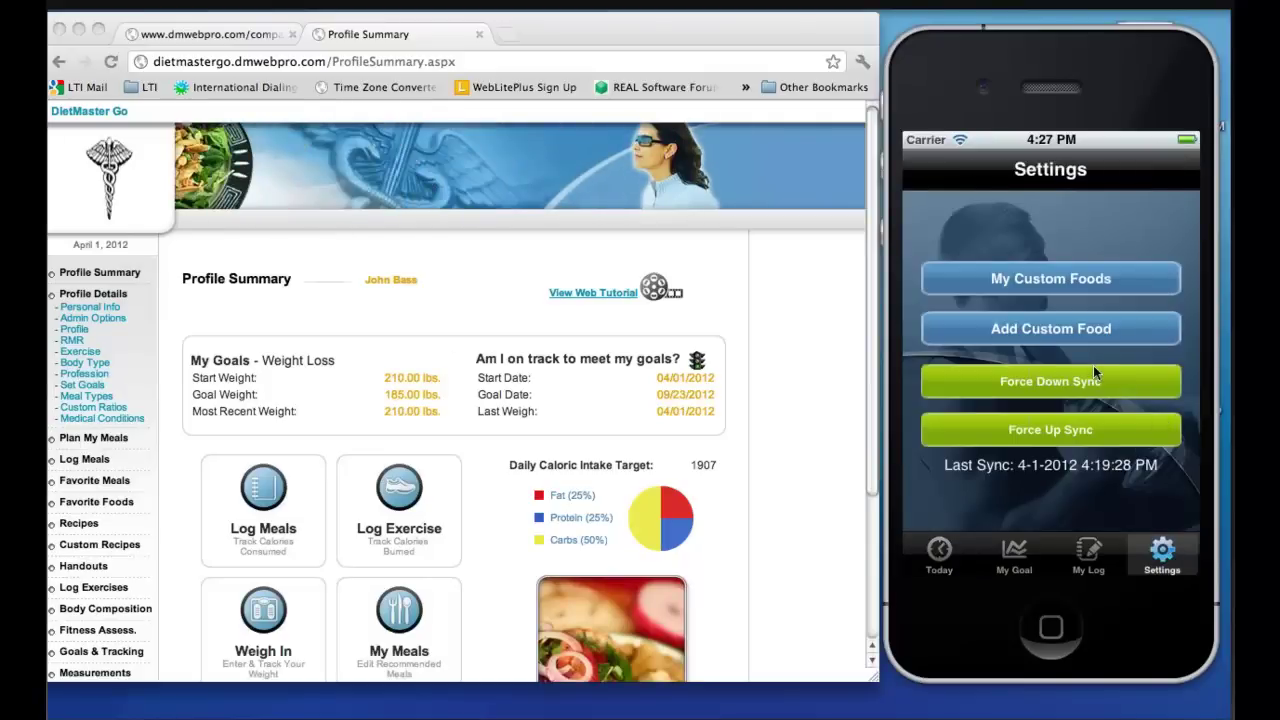
click(1067, 424)
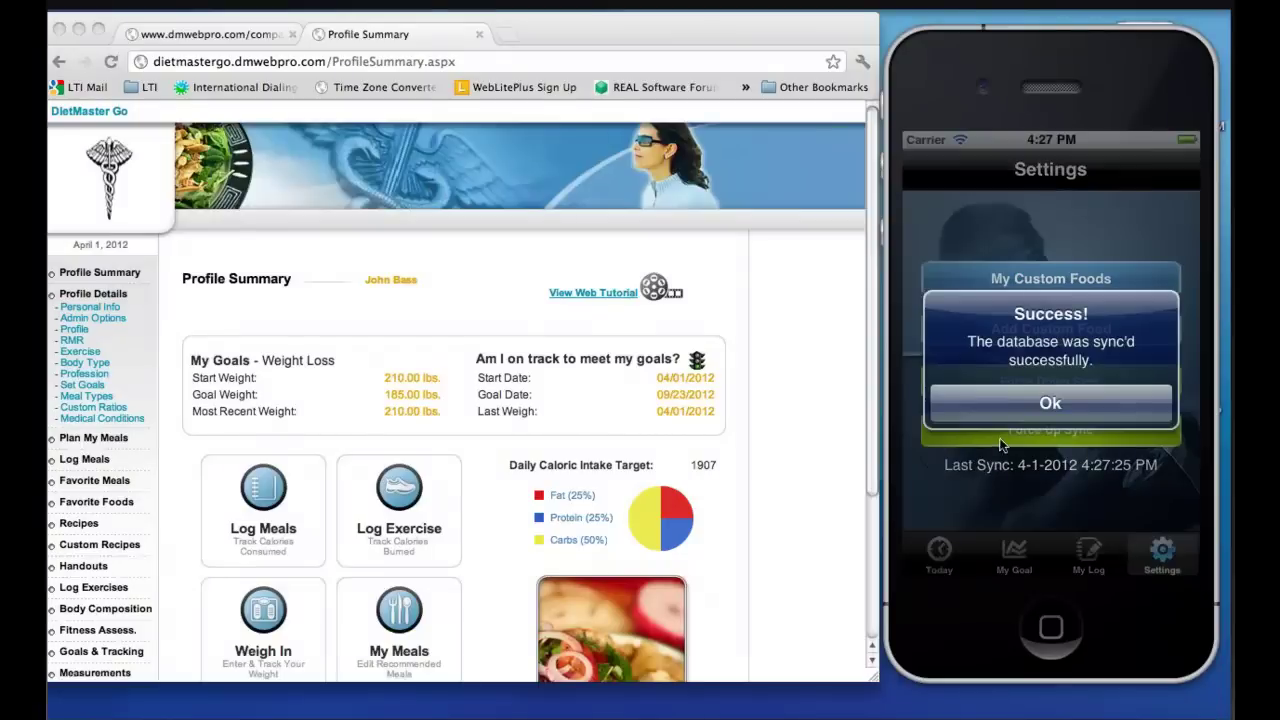
click(1021, 398)
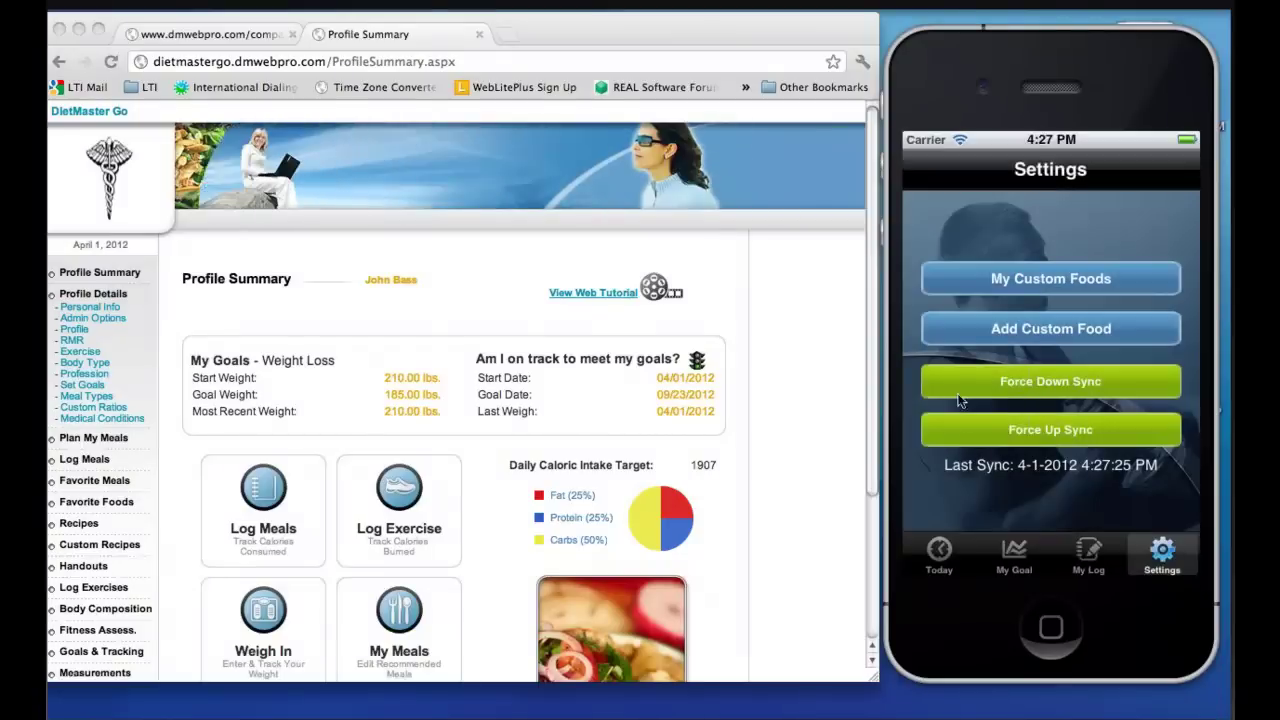
Compare the web Logged Meals page with the phone's My Log breakfast foods
click(277, 508)
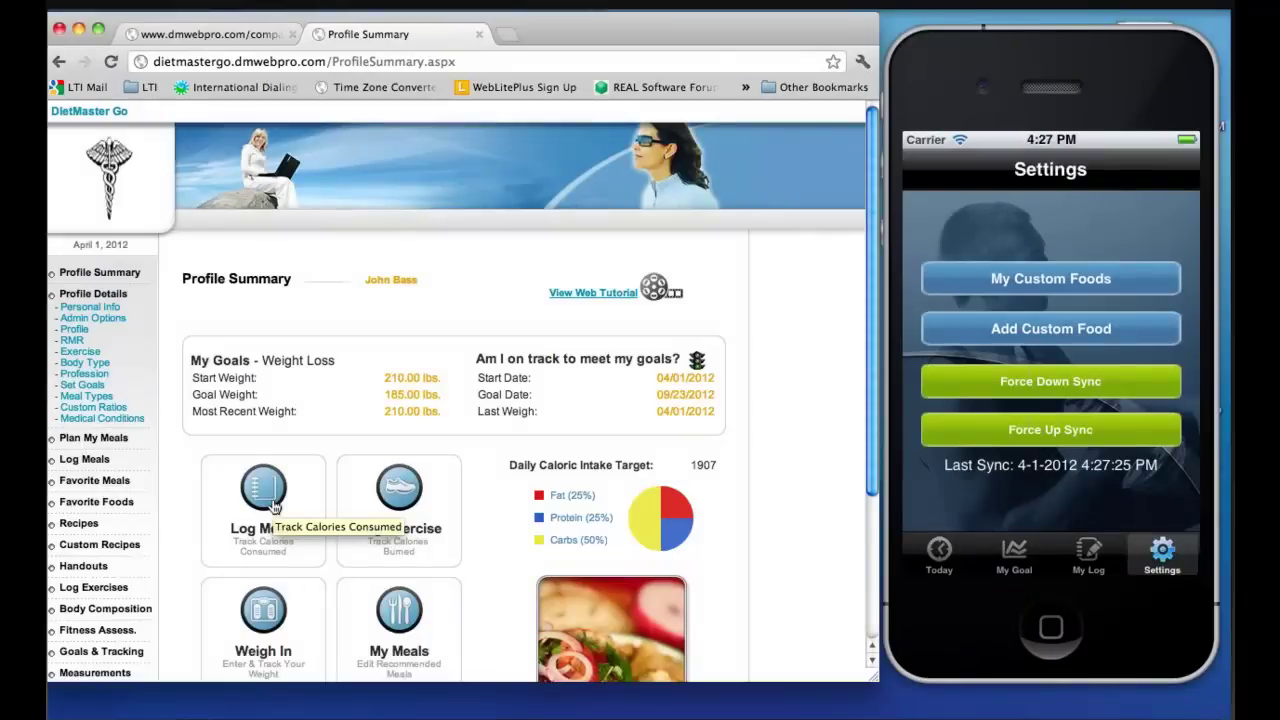
click(296, 518)
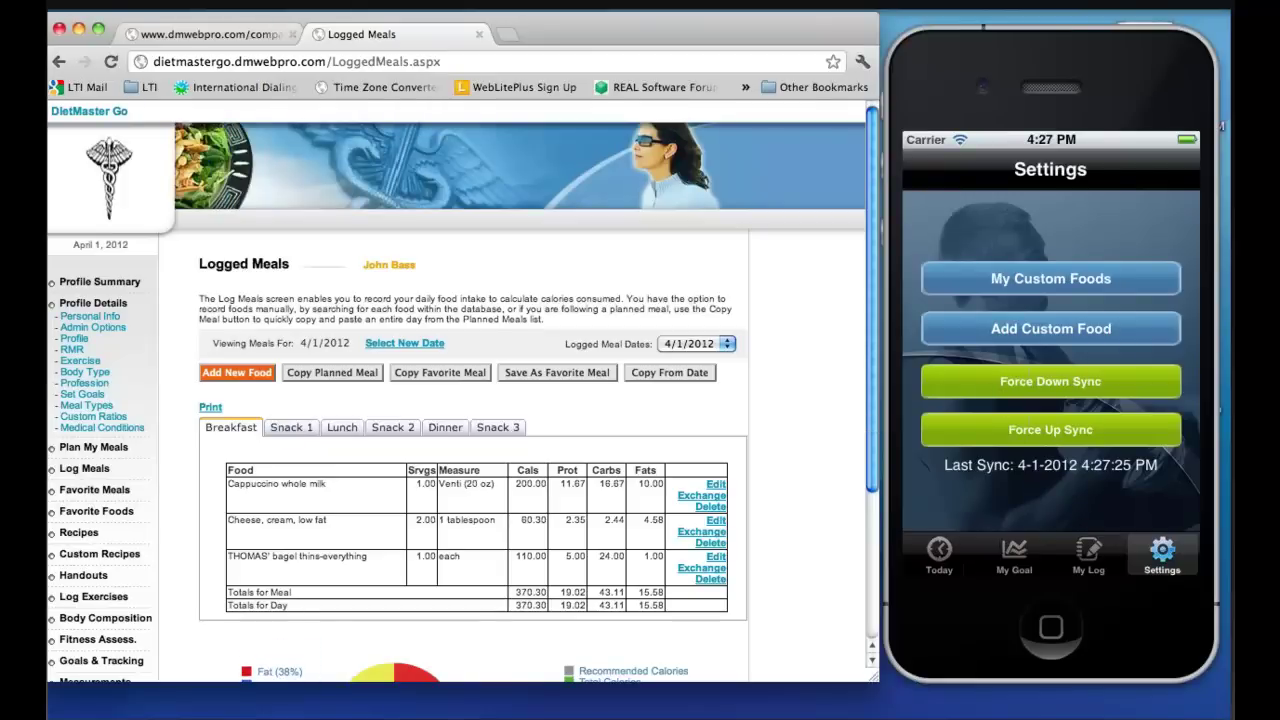
click(1087, 554)
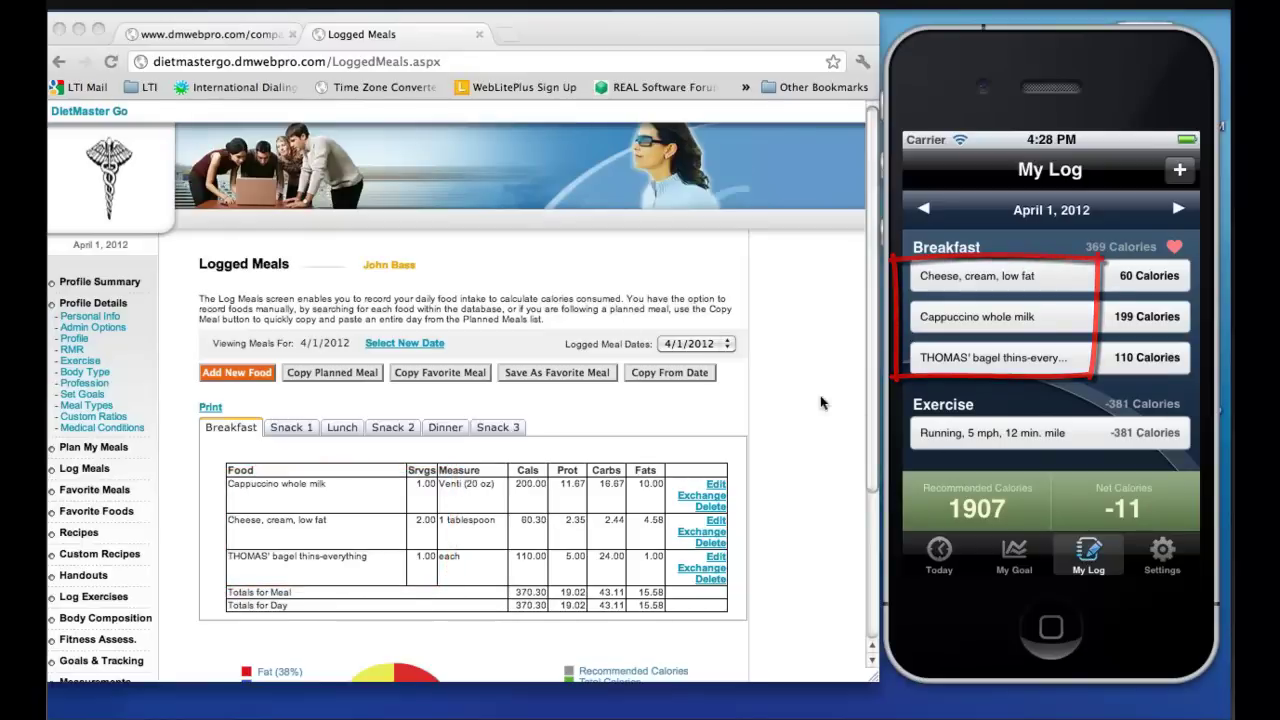
On the Logged Exercises page, search 'wei' and add Weight lifting, light/moderate to the log
click(390, 264)
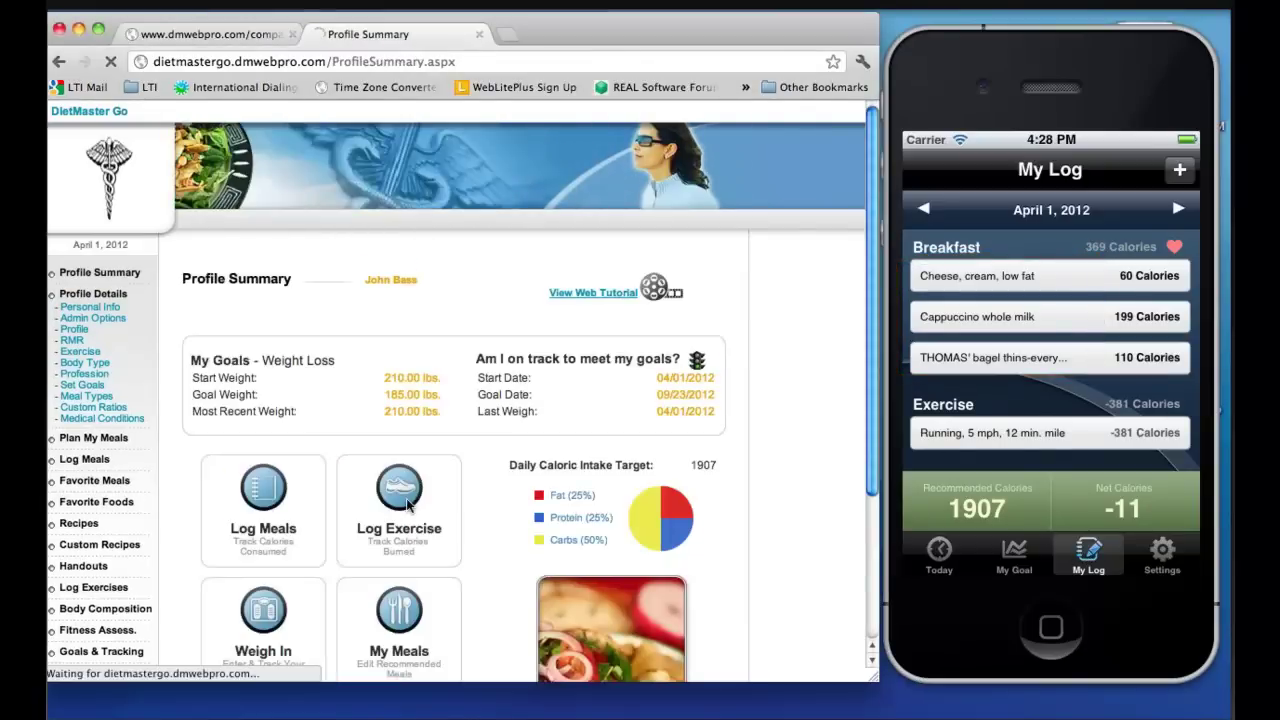
click(407, 505)
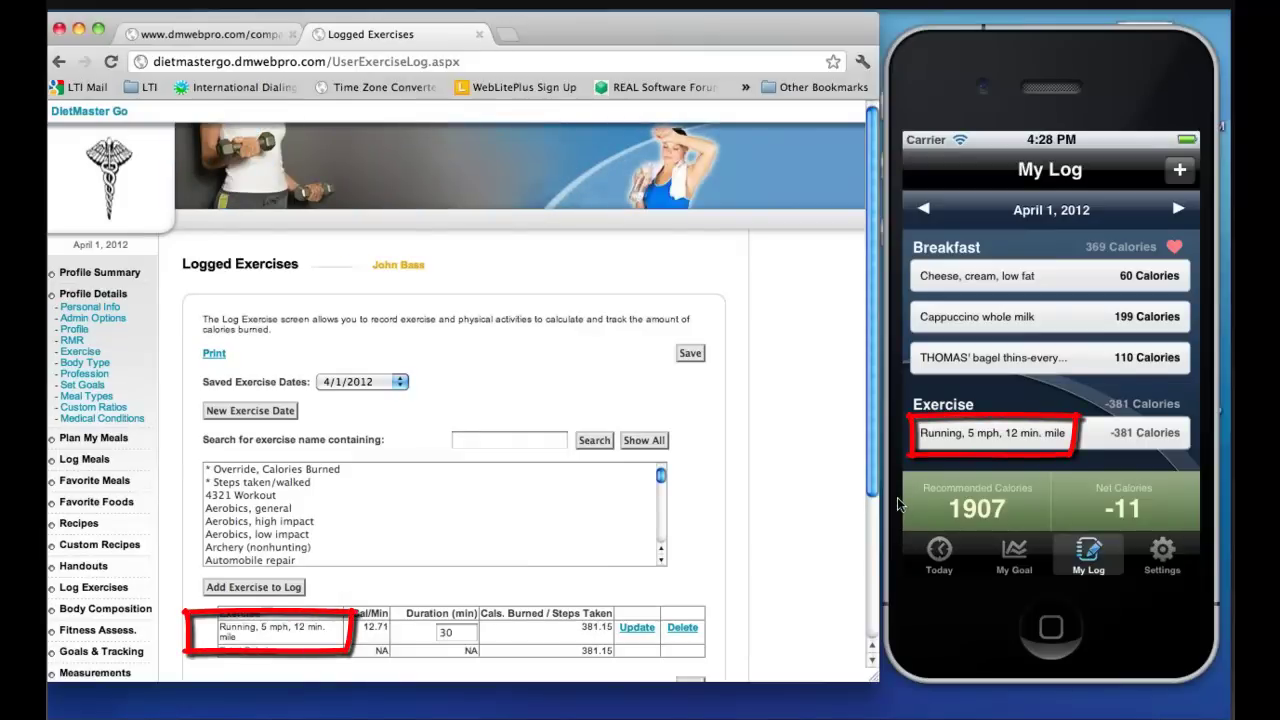
click(472, 438)
text(weight)
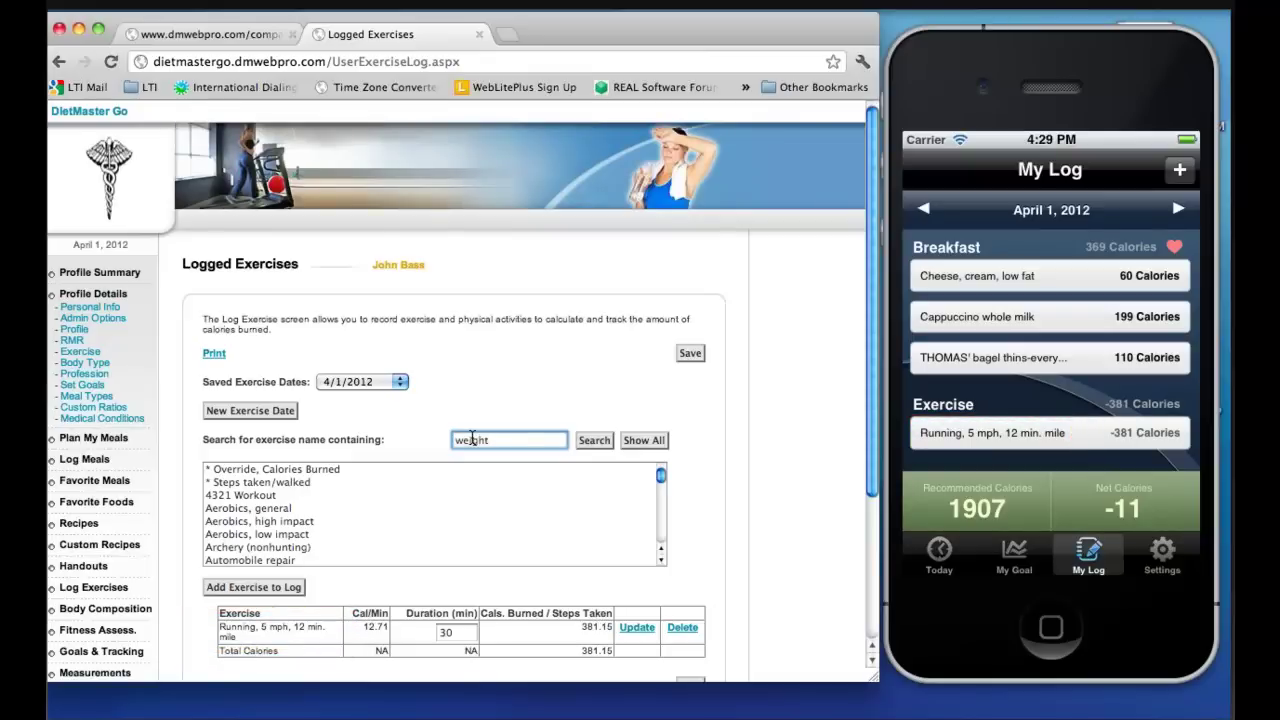
key(Return)
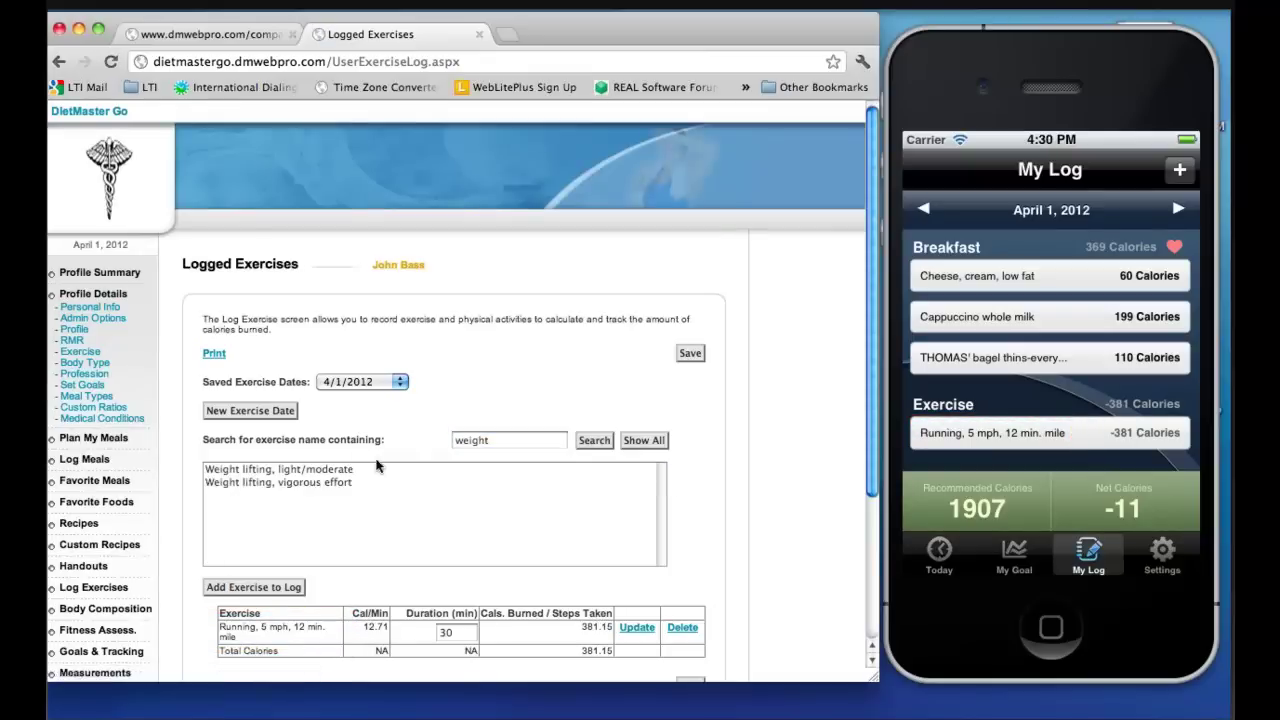
click(347, 470)
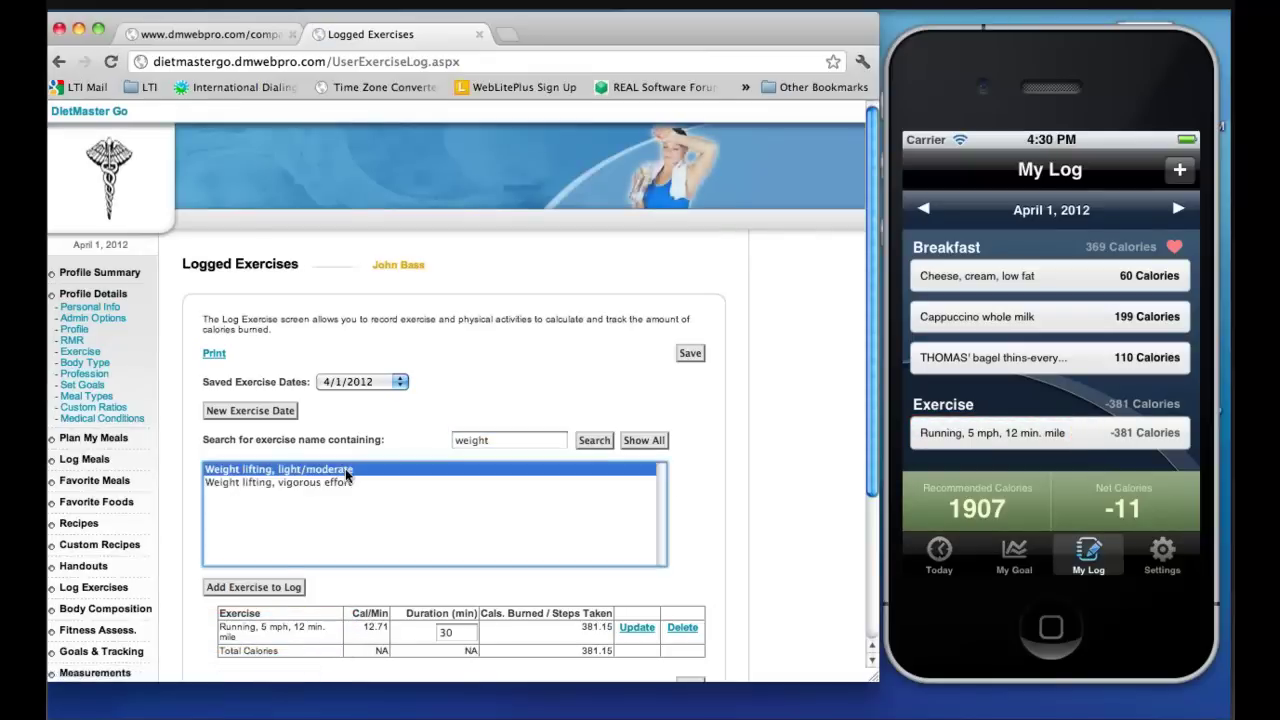
click(279, 587)
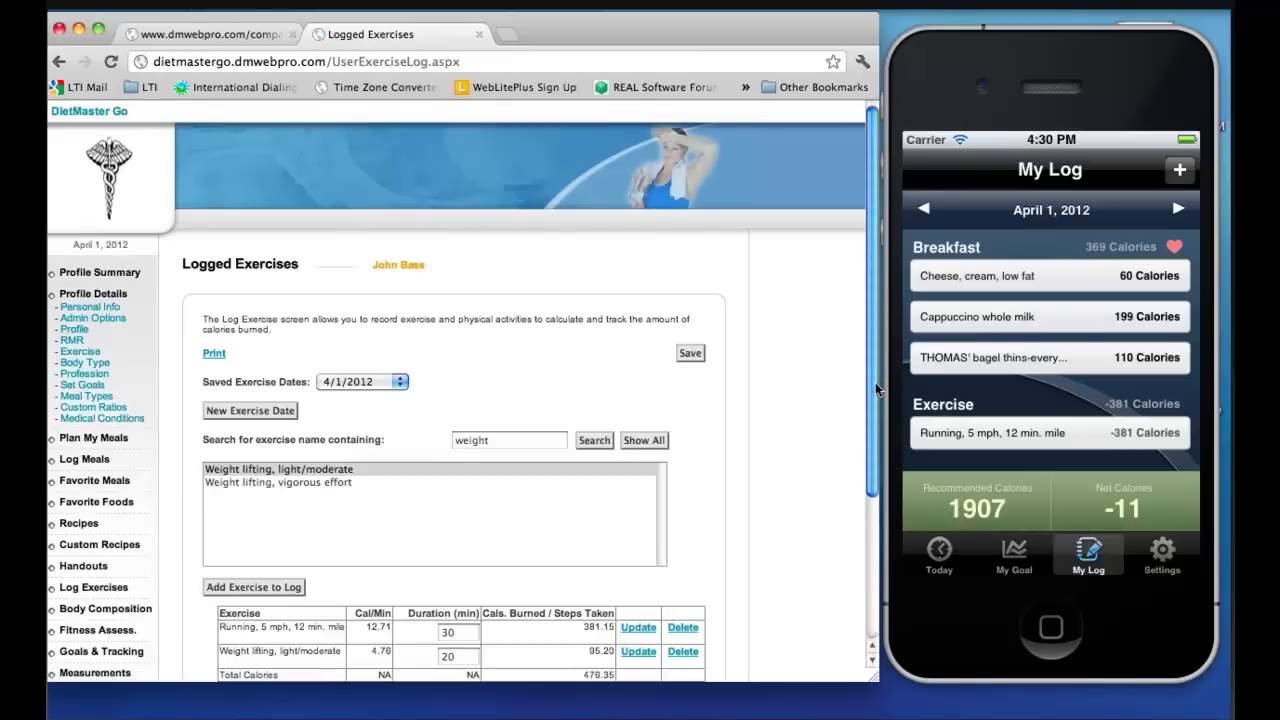
Set the weight lifting duration to 40 minutes and update it
scroll(876, 390, down, 1)
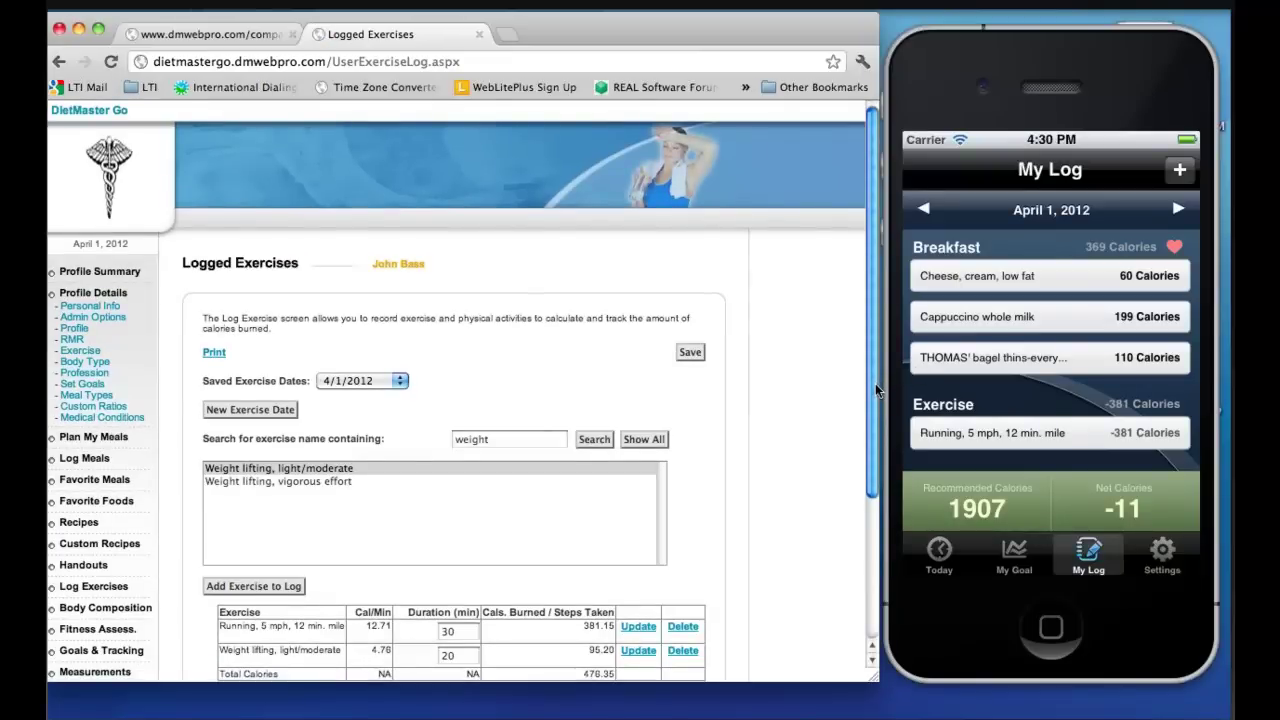
scroll(875, 383, down, 2)
click(461, 608)
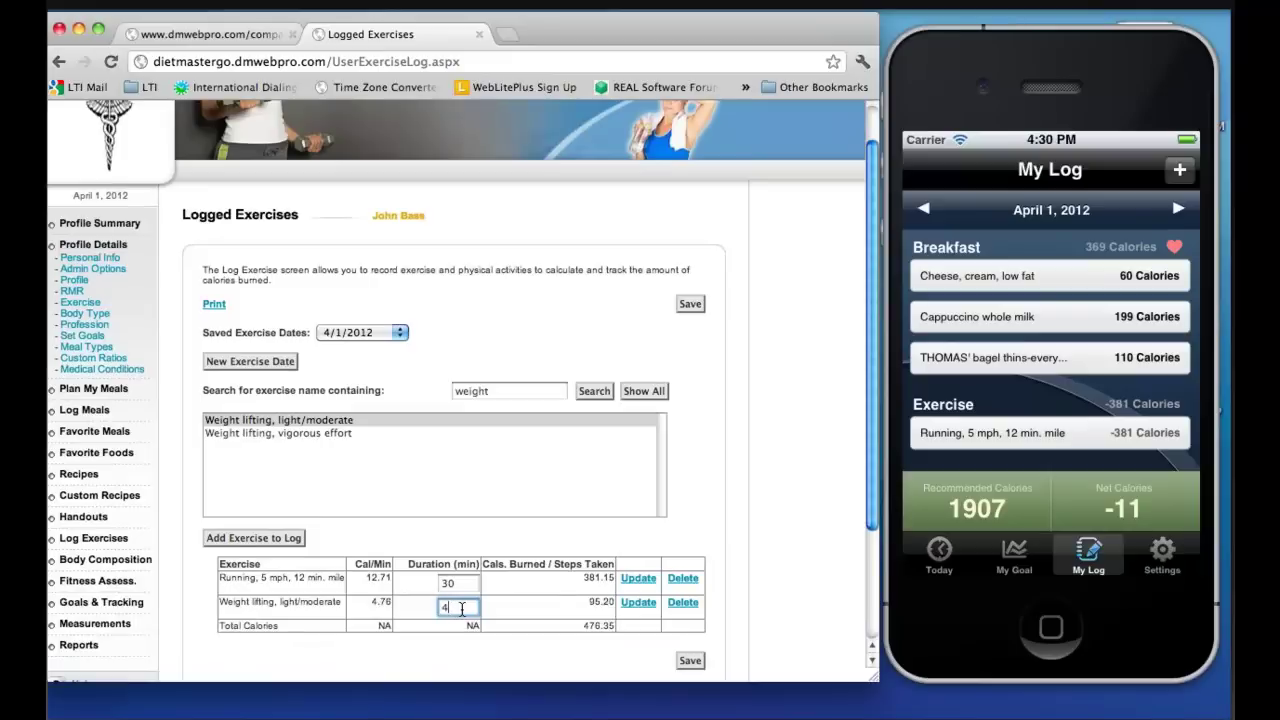
click(637, 605)
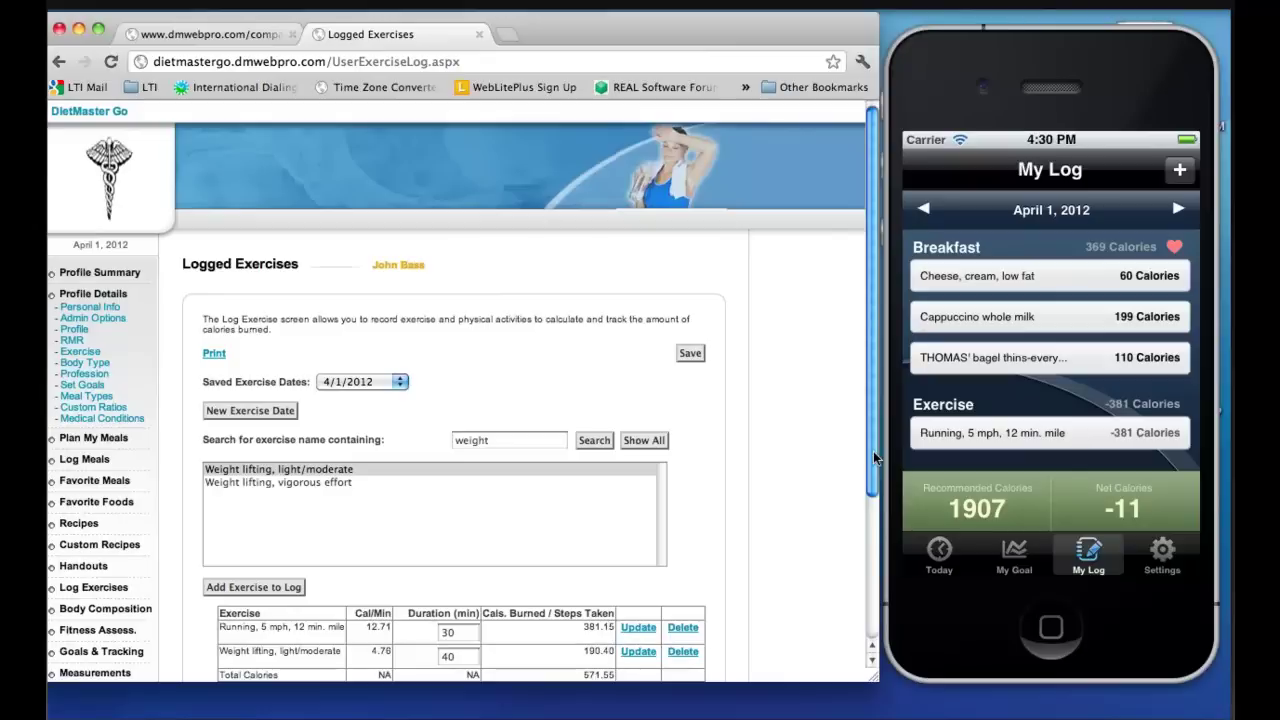
scroll(873, 470, down, 1)
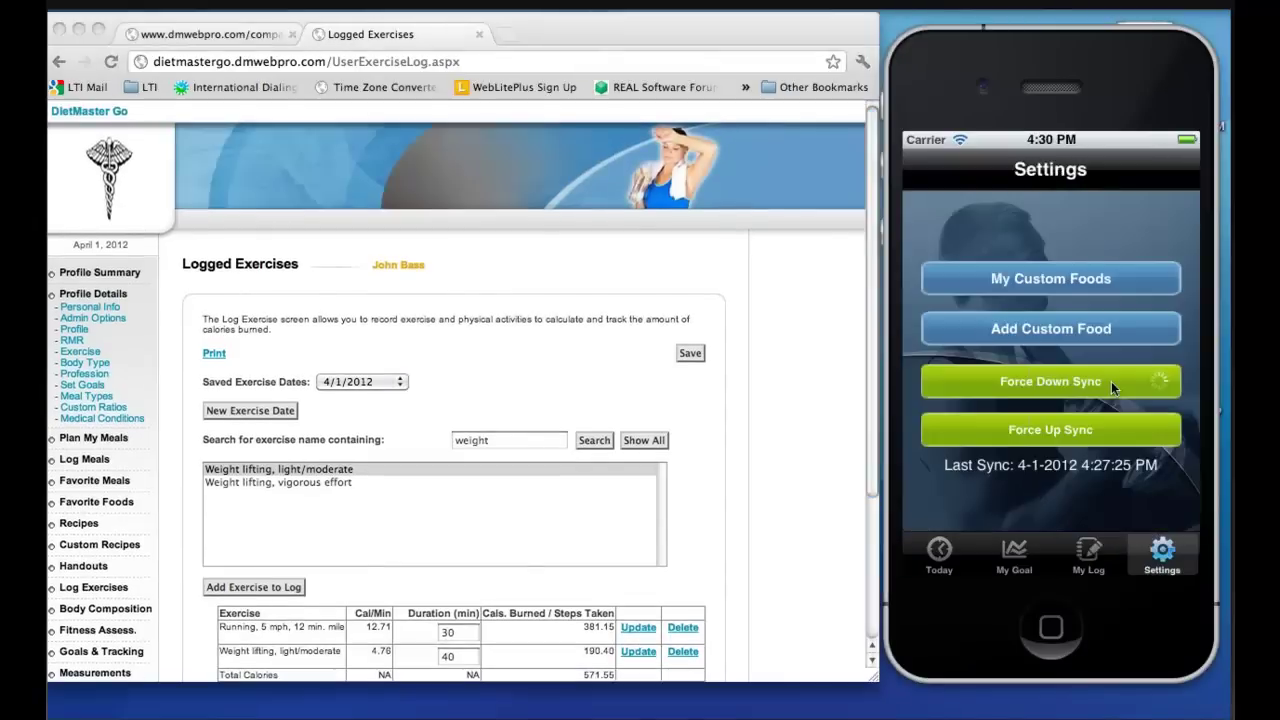
Force a down sync, check weight lifting at -190 calories in My Log, and show the web Profile Summary
click(1111, 381)
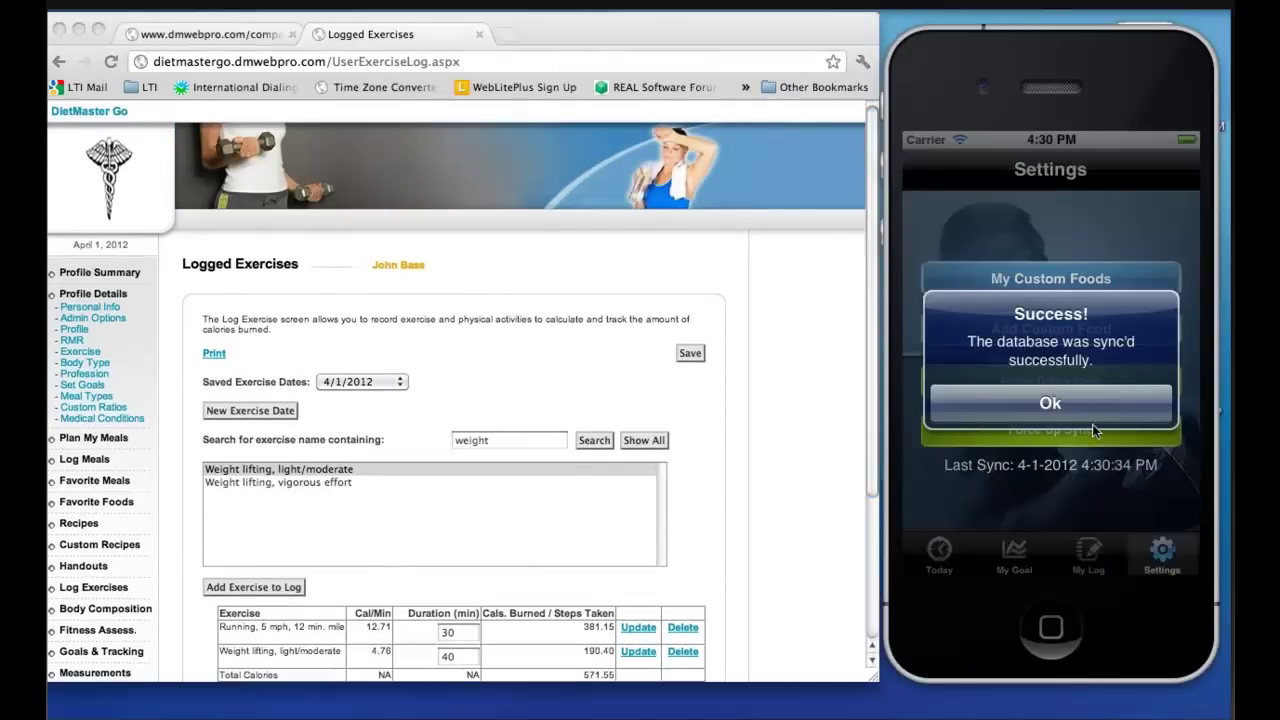
click(1092, 424)
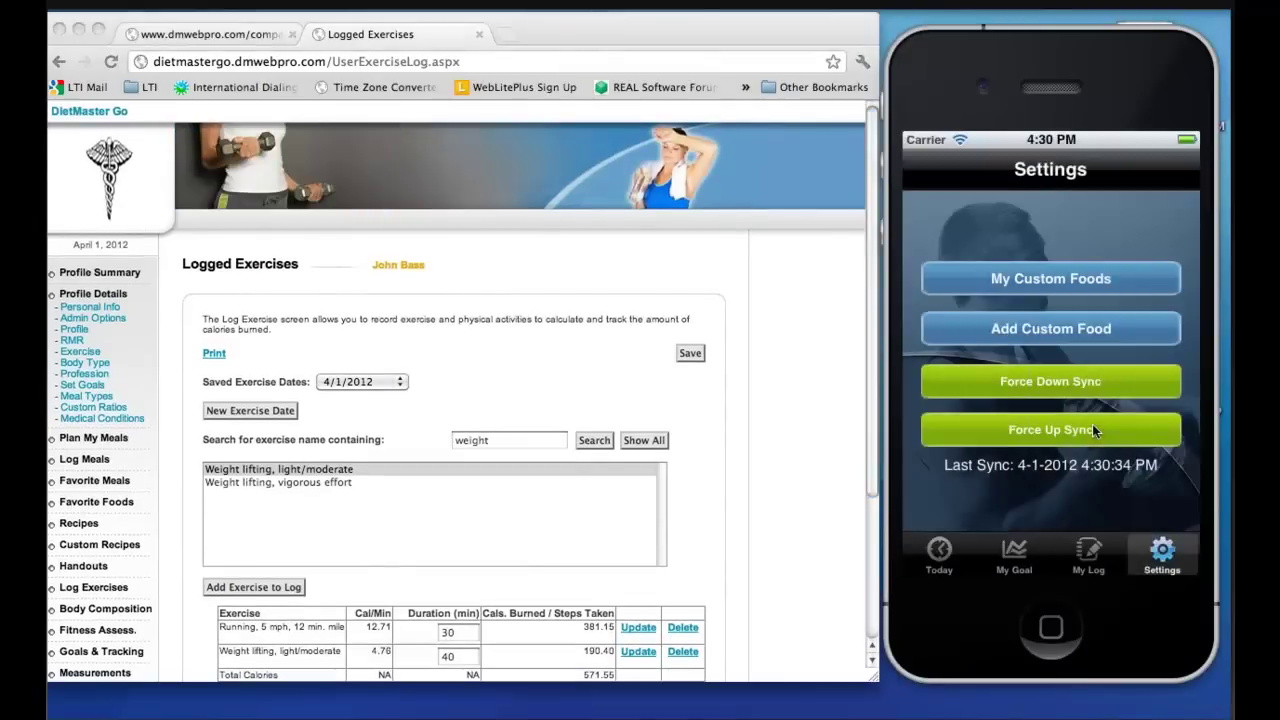
click(1087, 558)
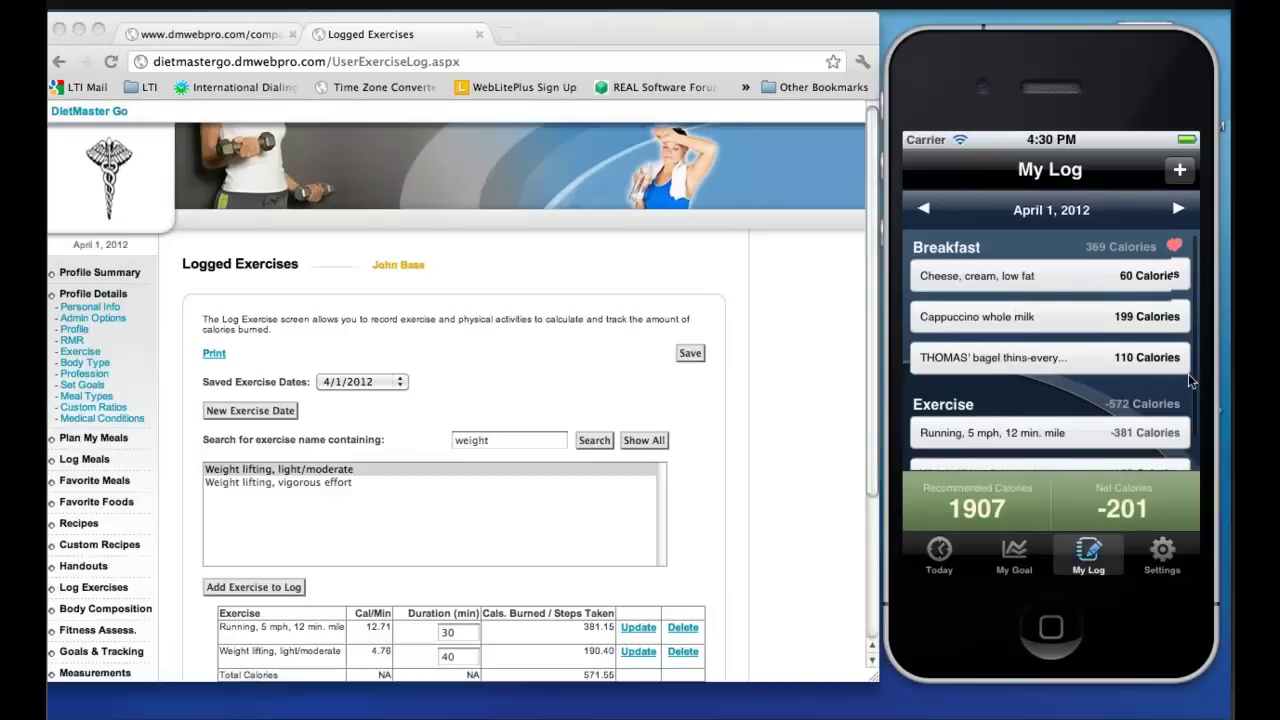
drag(1188, 371, 1194, 318)
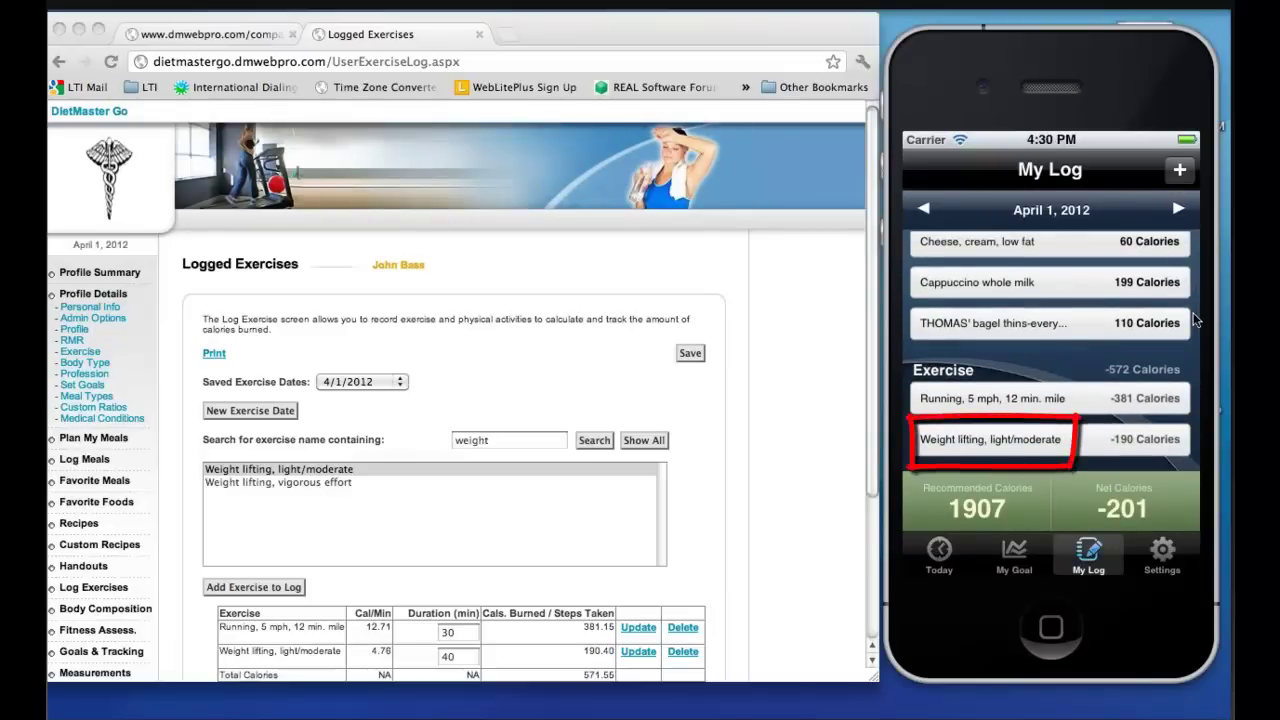
click(95, 281)
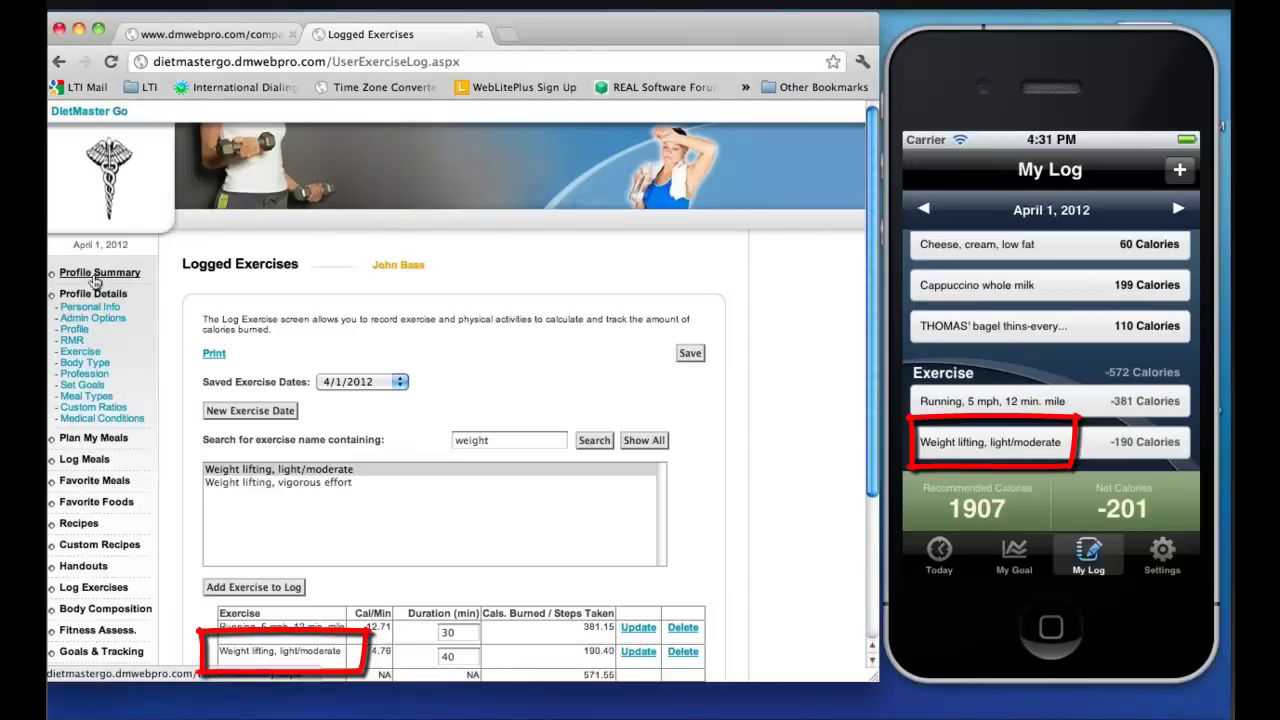
click(95, 277)
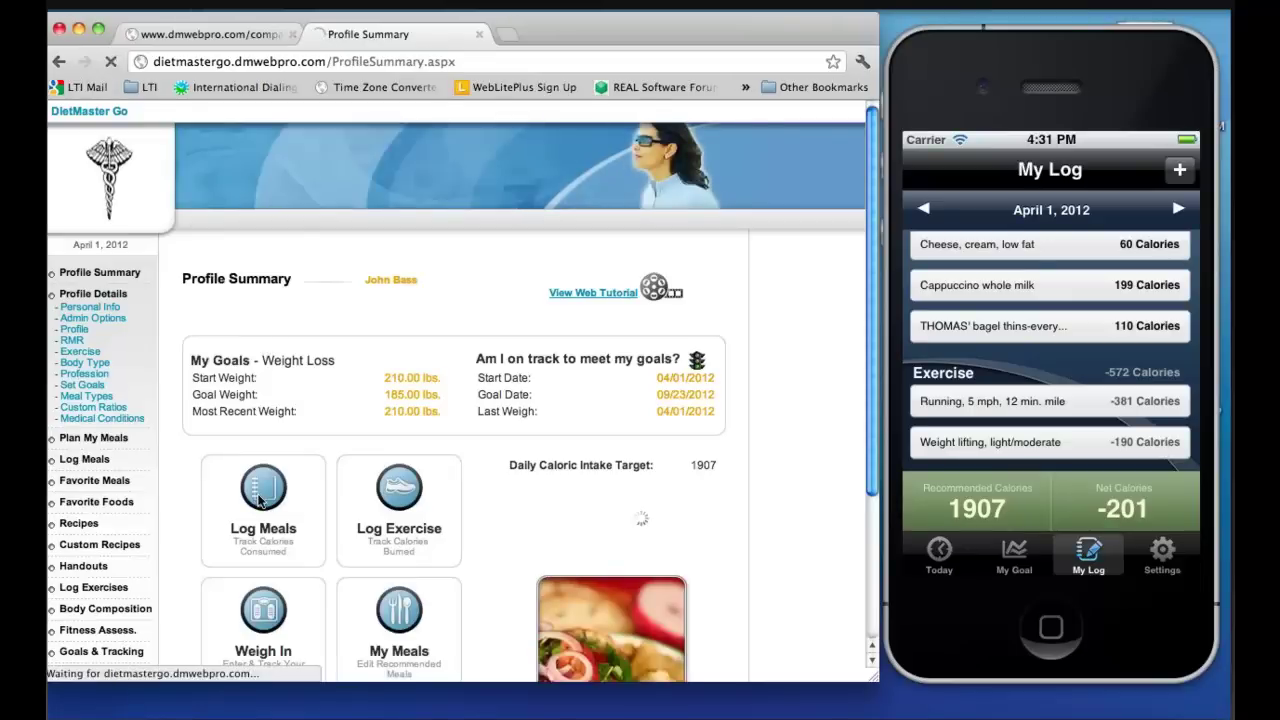
In Logged Meals, search 'power ba' for Snack 1 and choose POWER BAR, chocolate
click(262, 490)
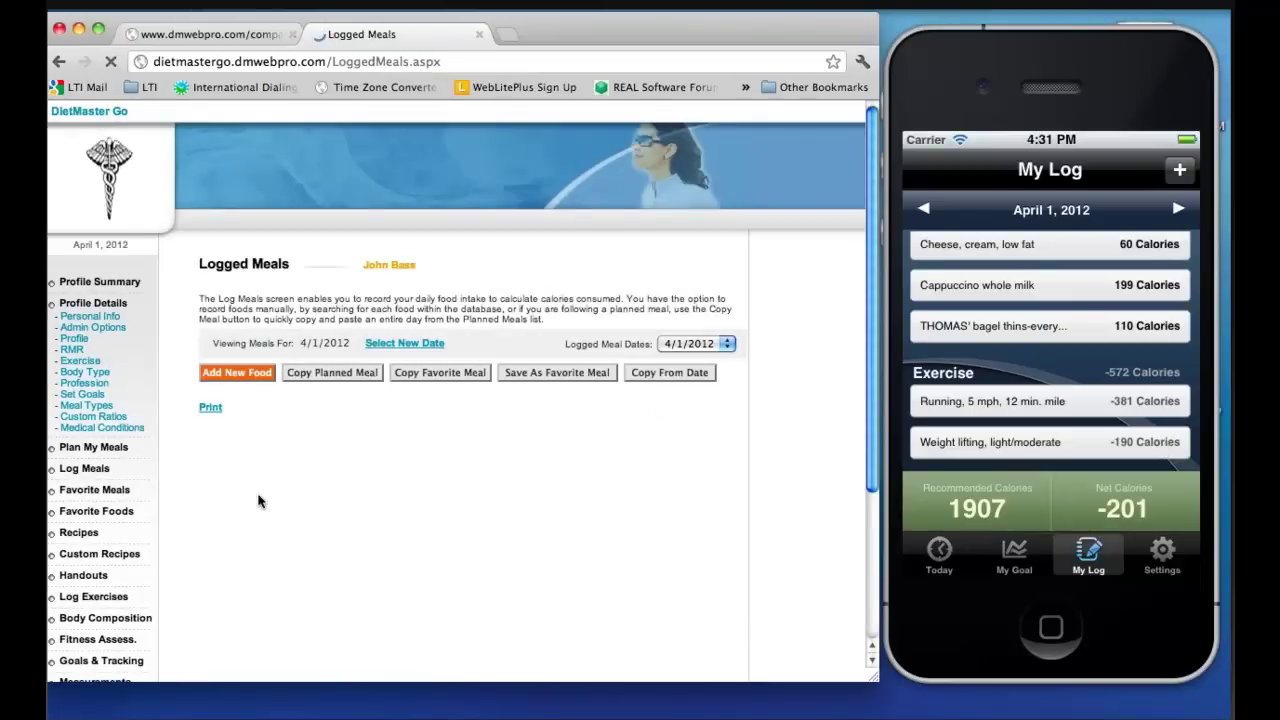
click(291, 427)
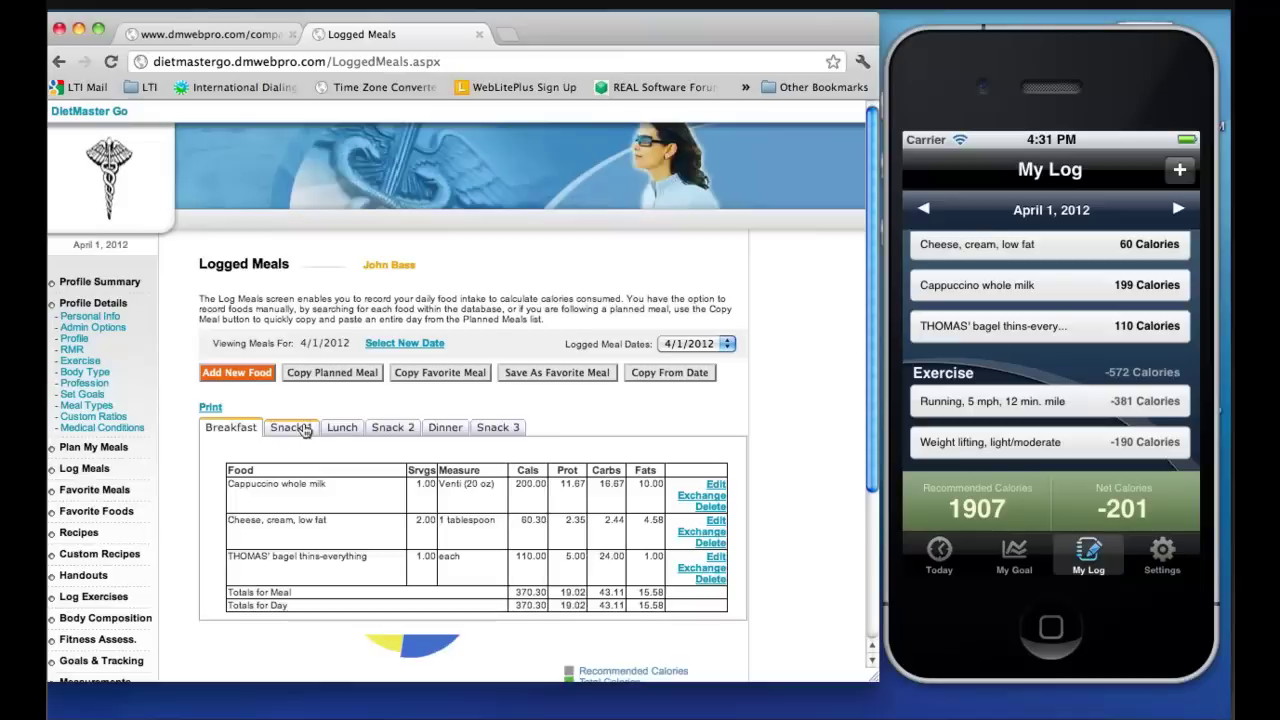
click(242, 371)
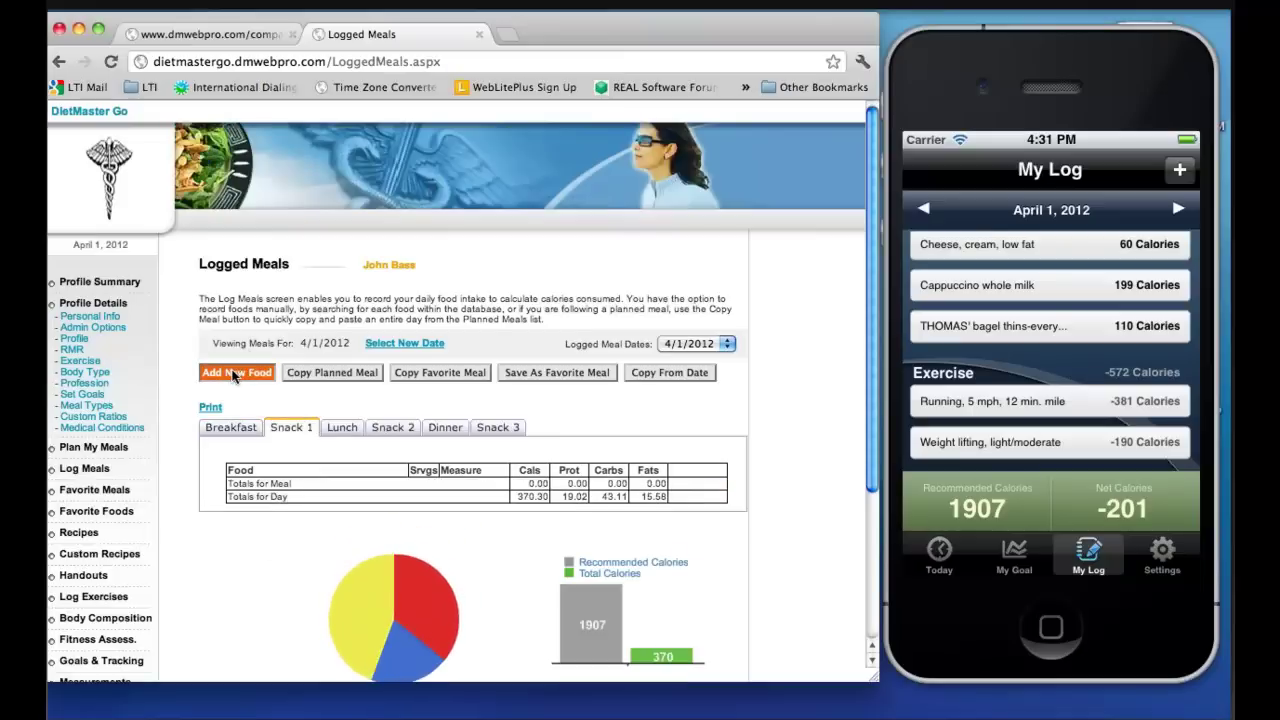
click(295, 287)
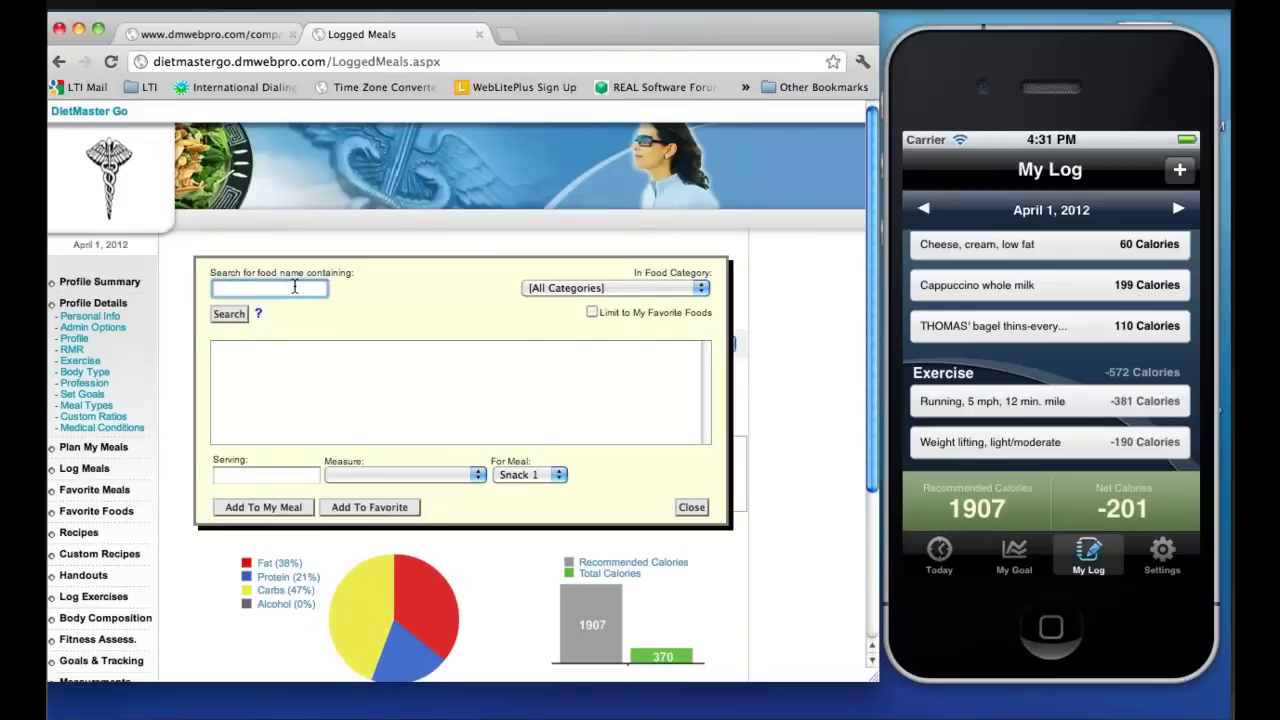
text(power bar)
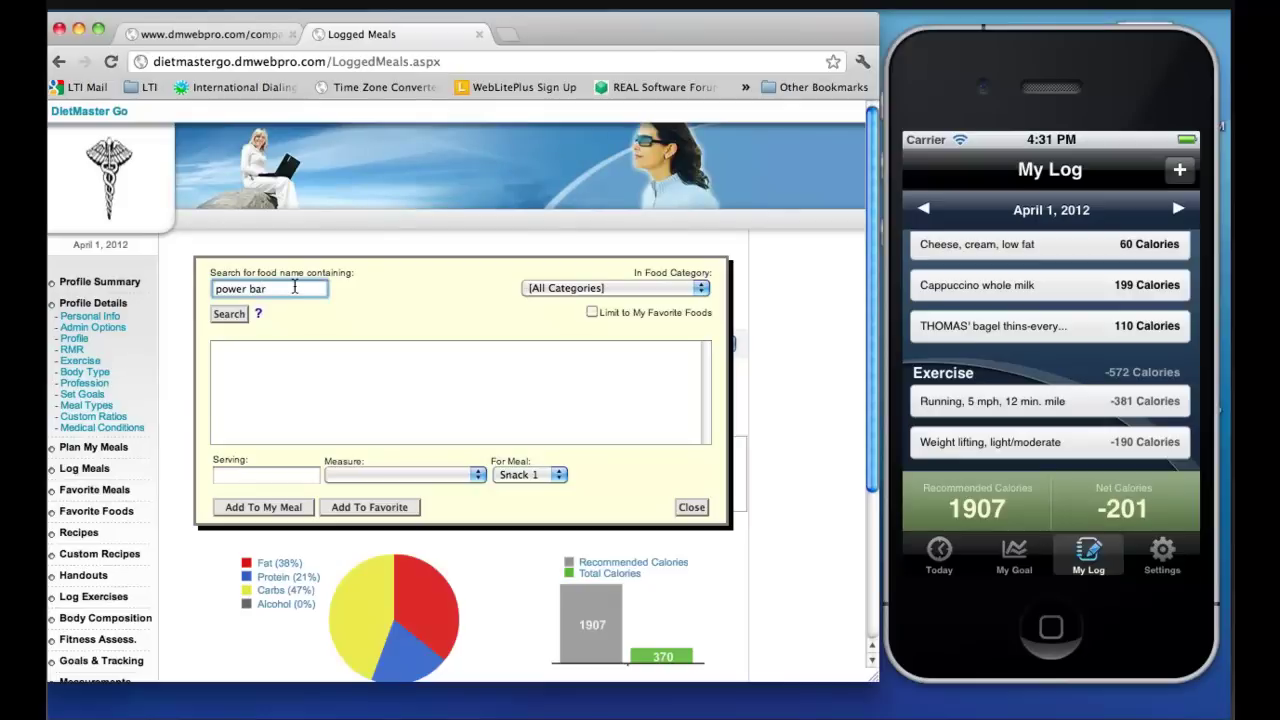
key(Return)
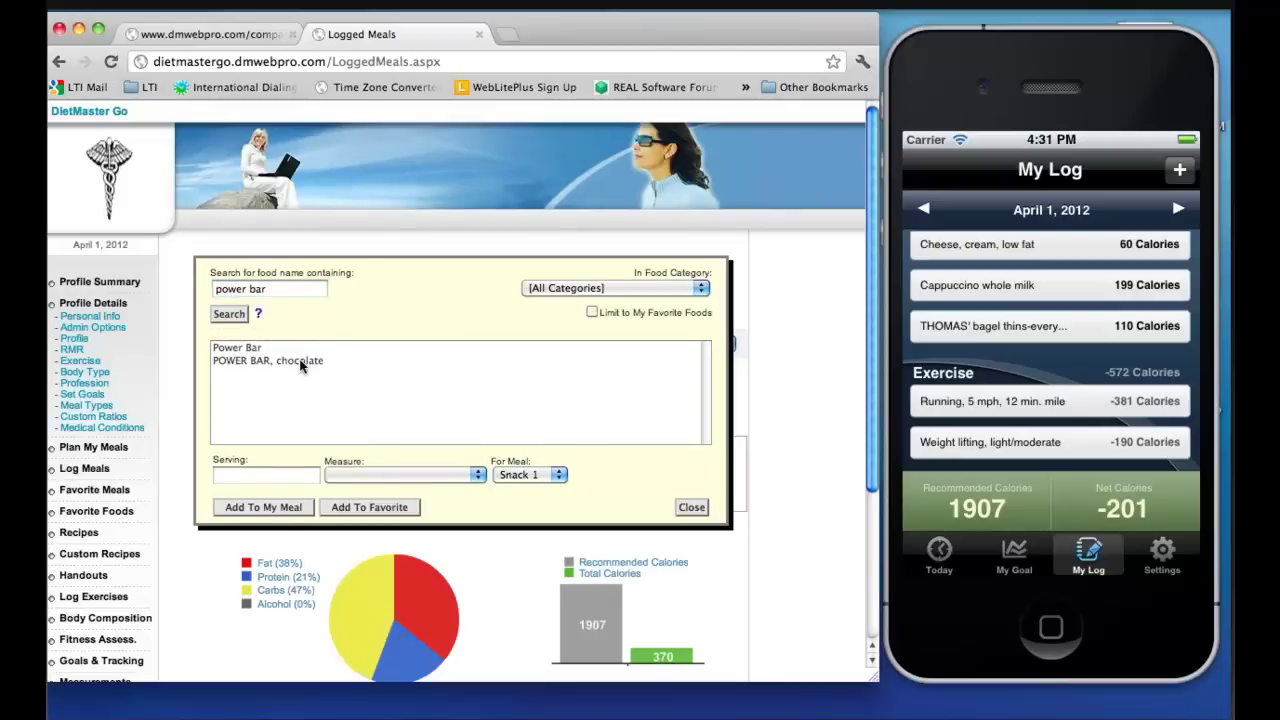
click(300, 362)
Add one serving of the bar to Snack 1, then force a down sync on the phone
click(245, 476)
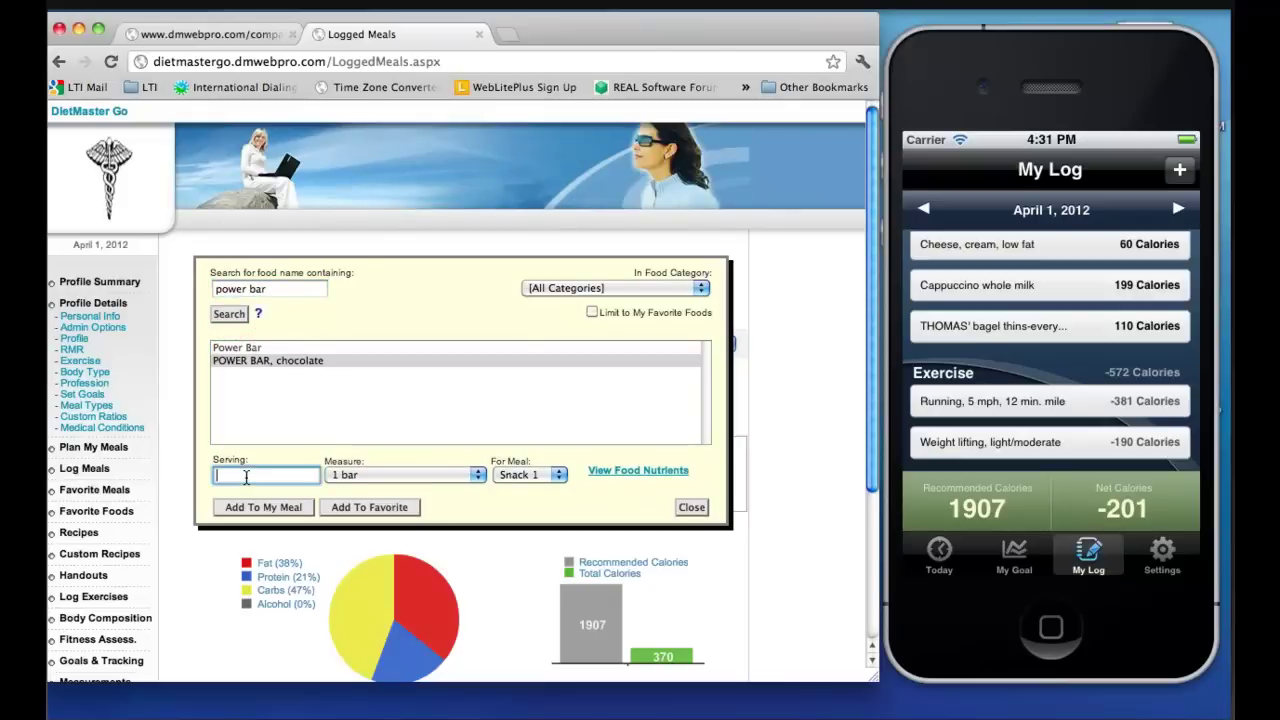
text(1)
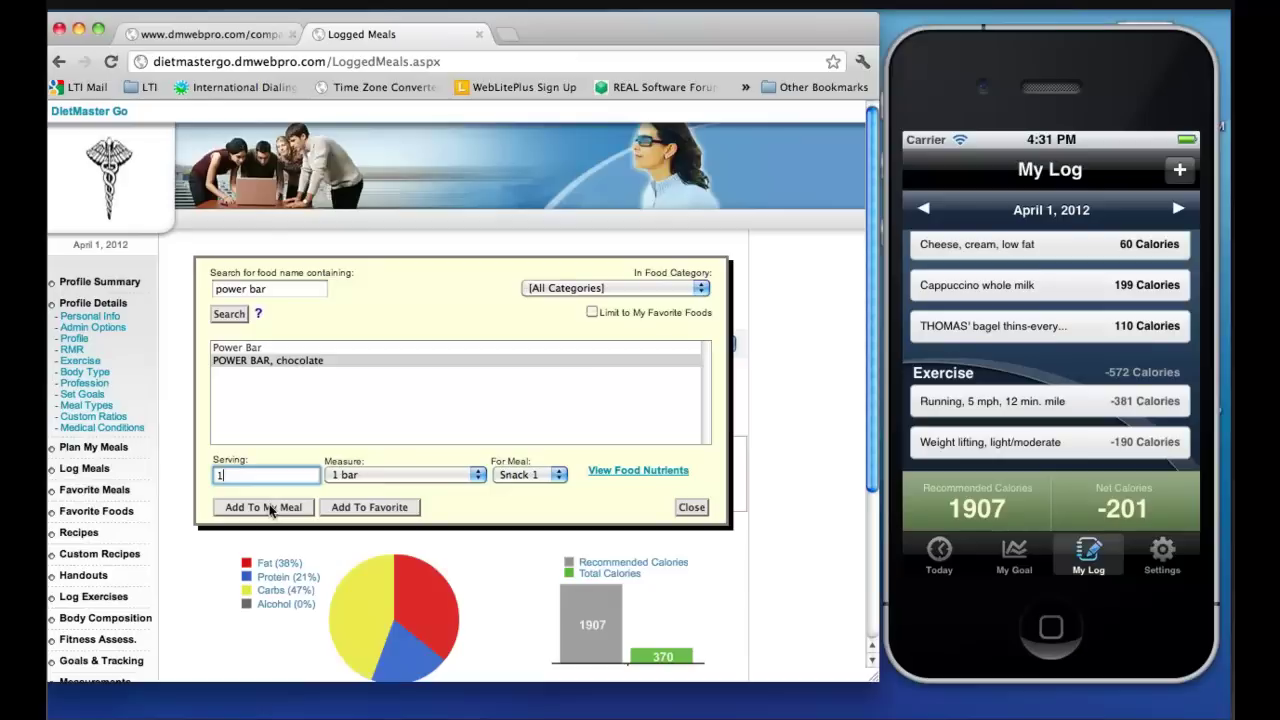
click(270, 508)
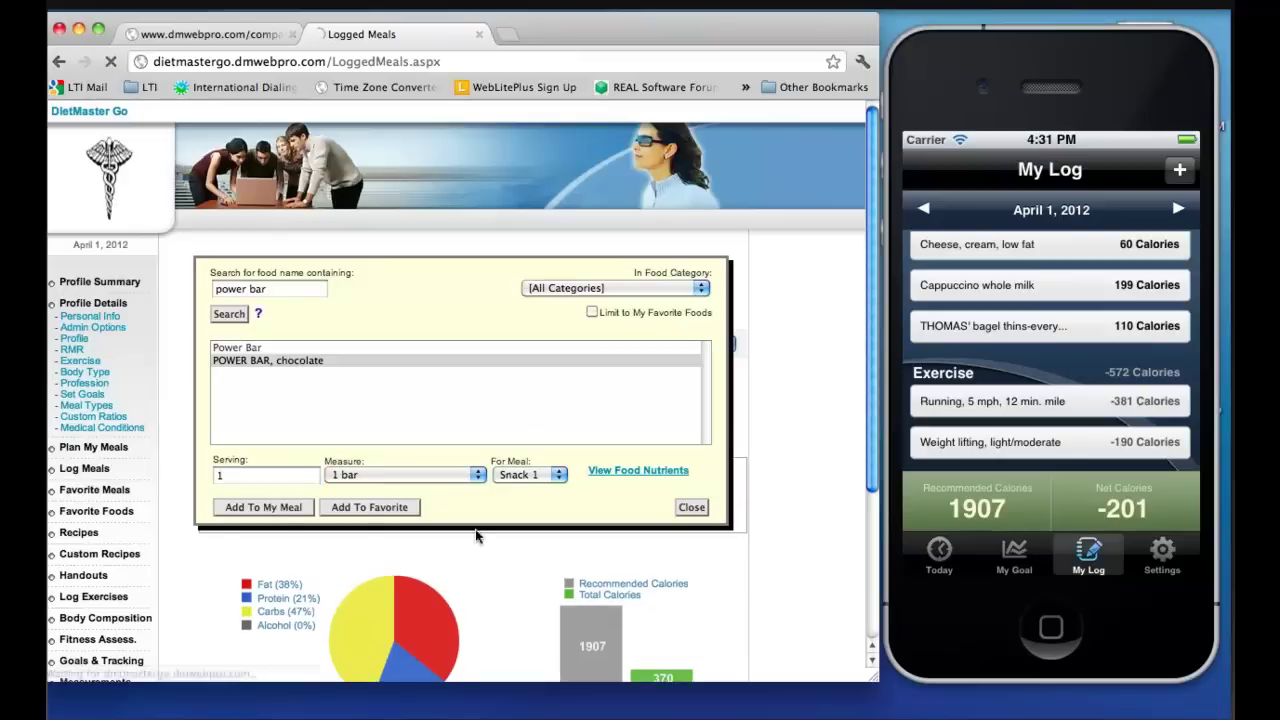
click(688, 508)
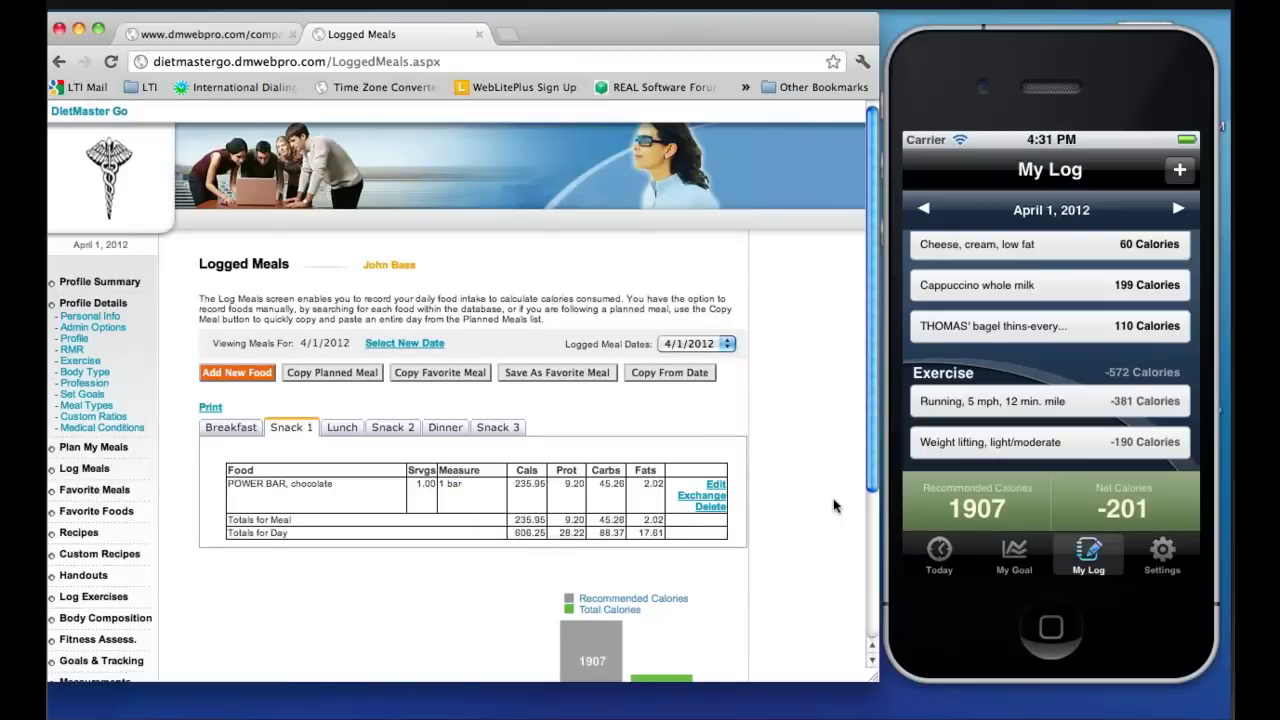
click(1166, 548)
click(1139, 389)
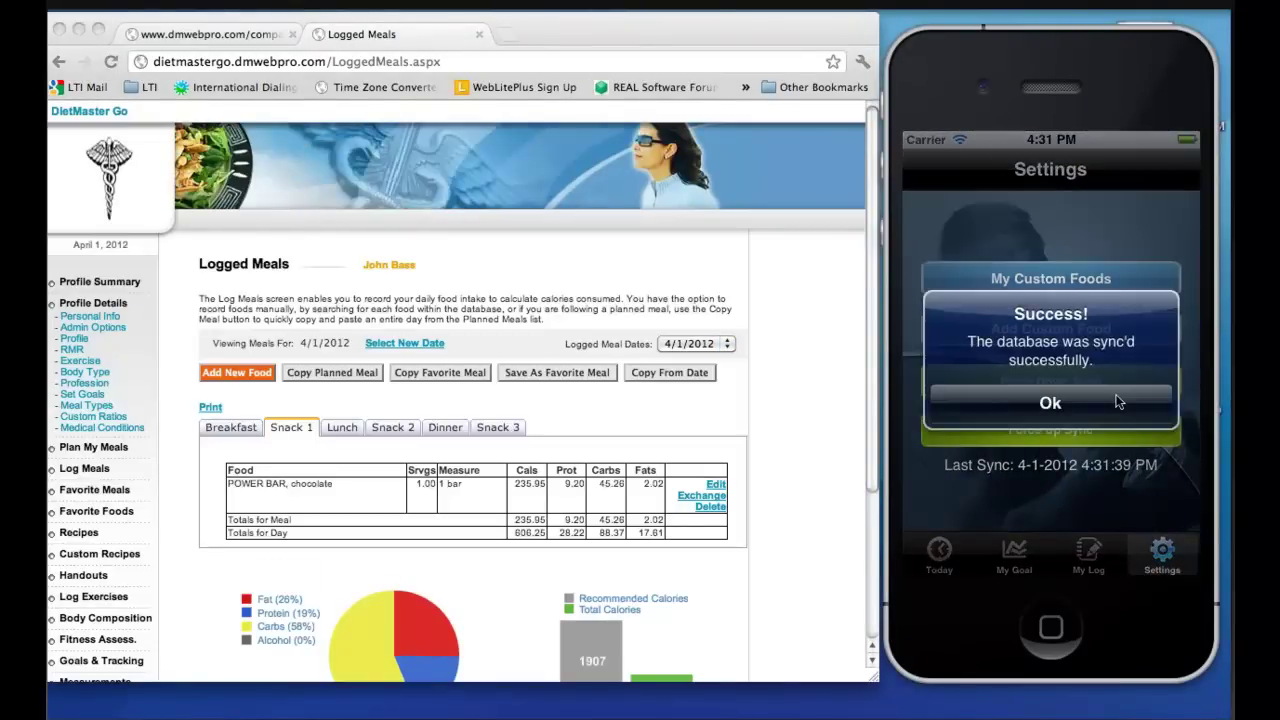
Confirm the sync, check the chocolate power bar under Snack 1, and view today's summary
click(1117, 400)
click(1088, 550)
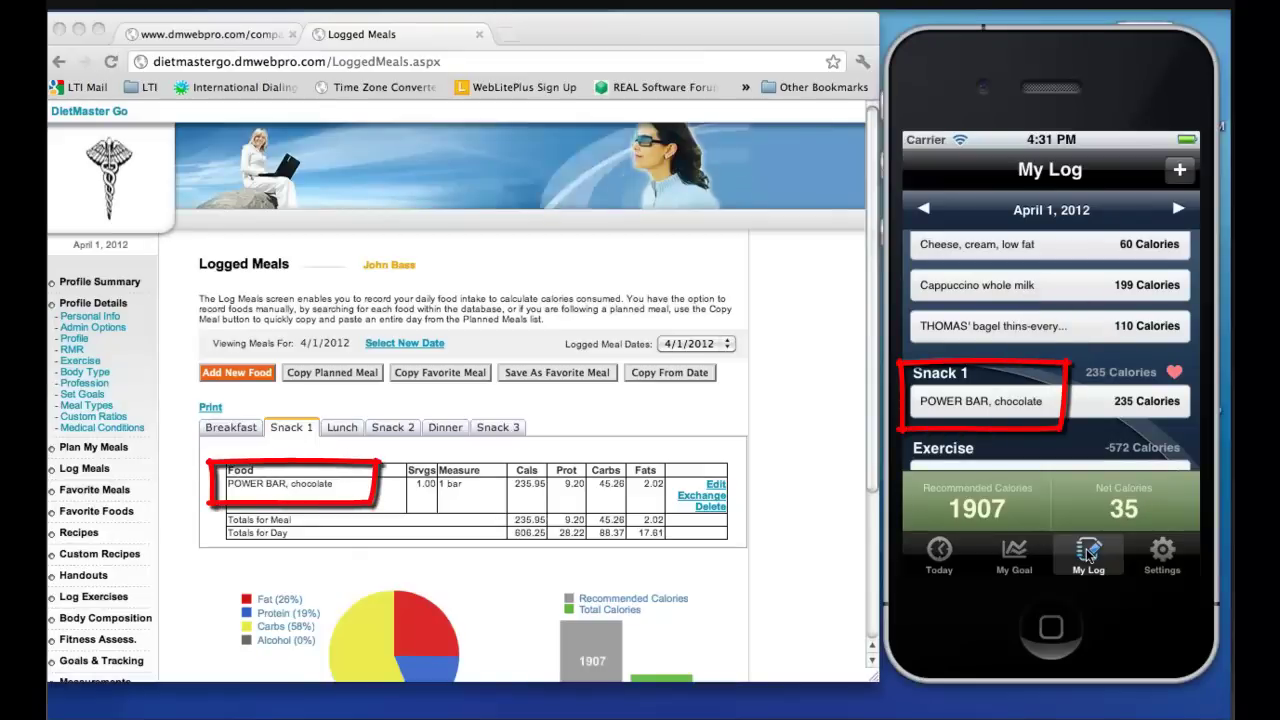
click(941, 549)
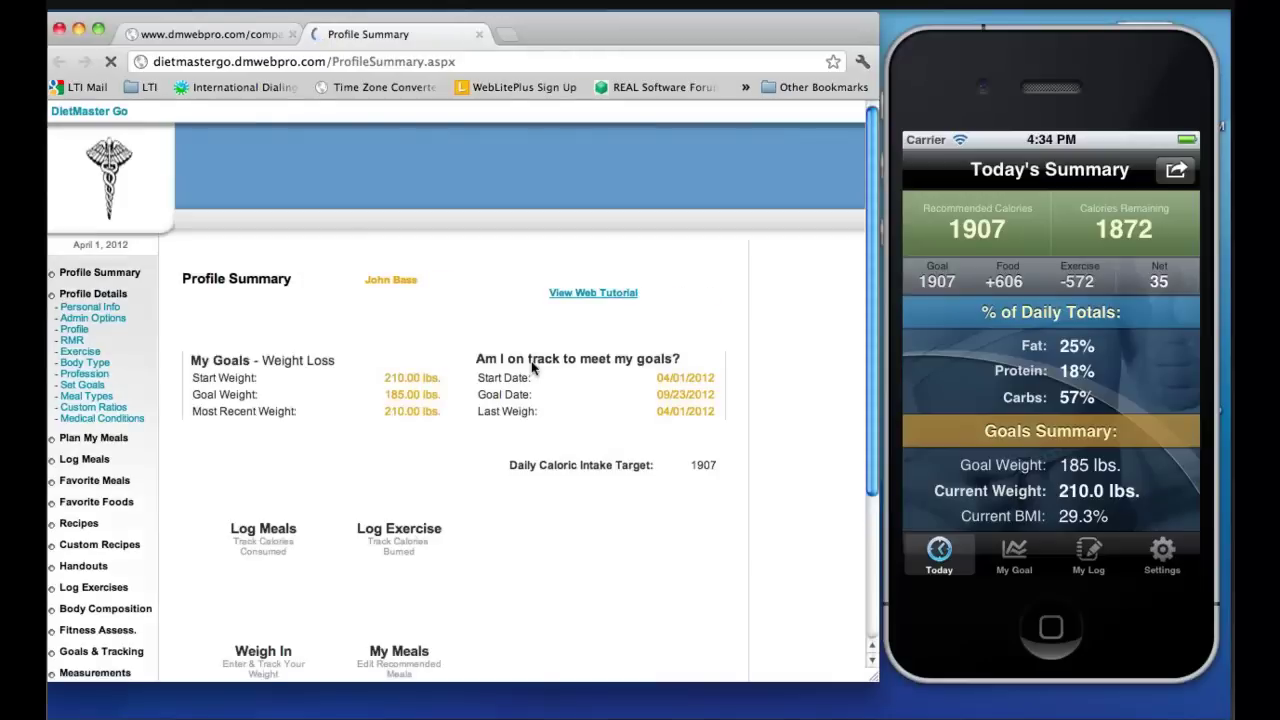
Review the Nutrient Summary report, then open Weigh In to see 210.00 lbs for 4/1/2012
click(45, 543)
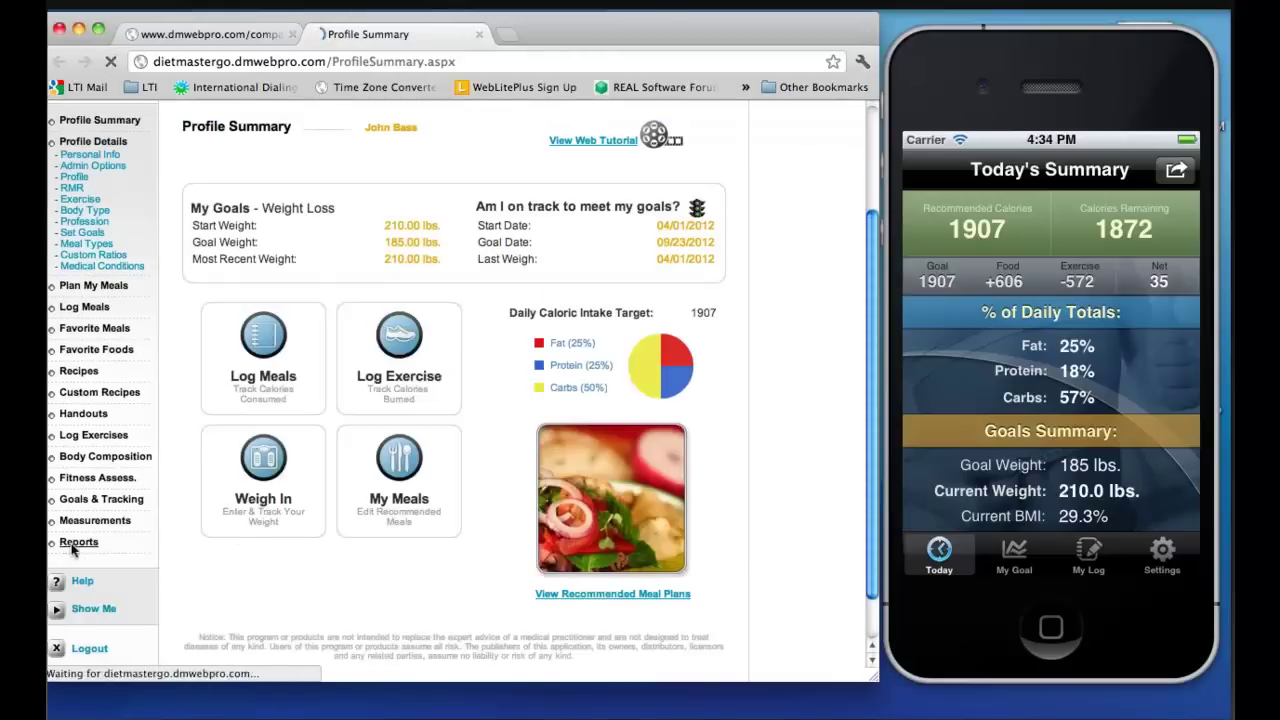
click(210, 373)
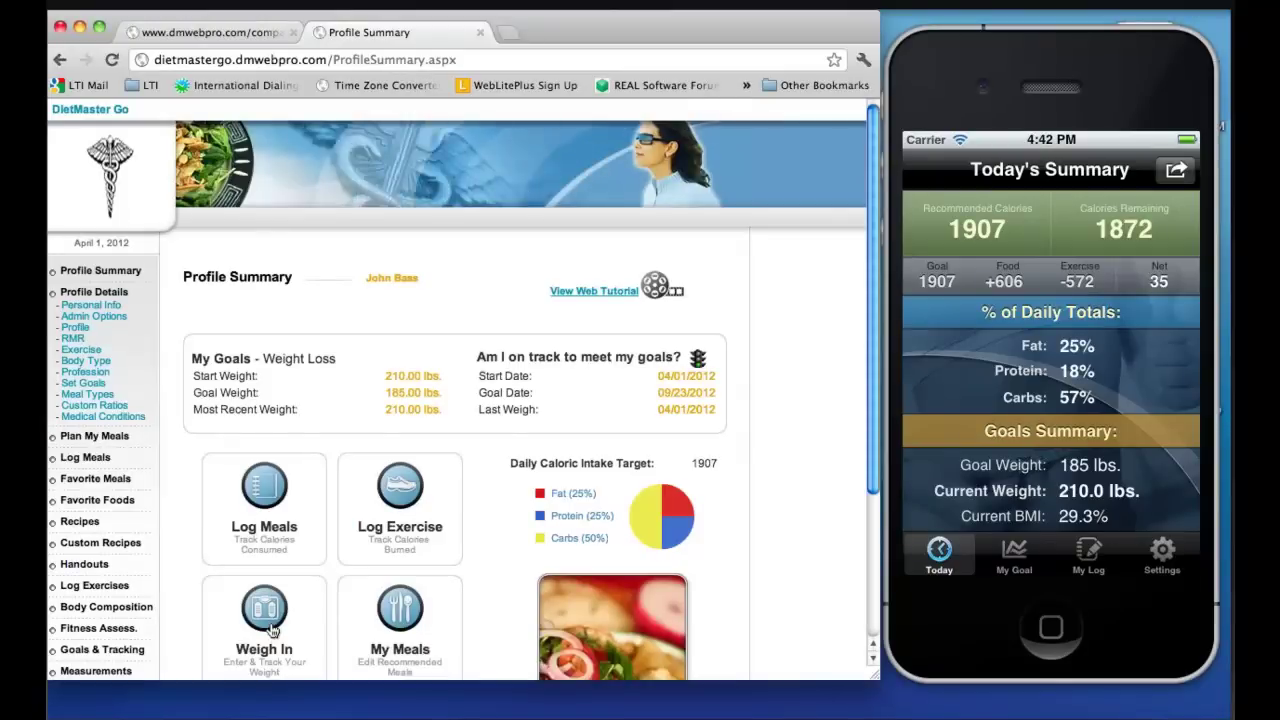
click(266, 625)
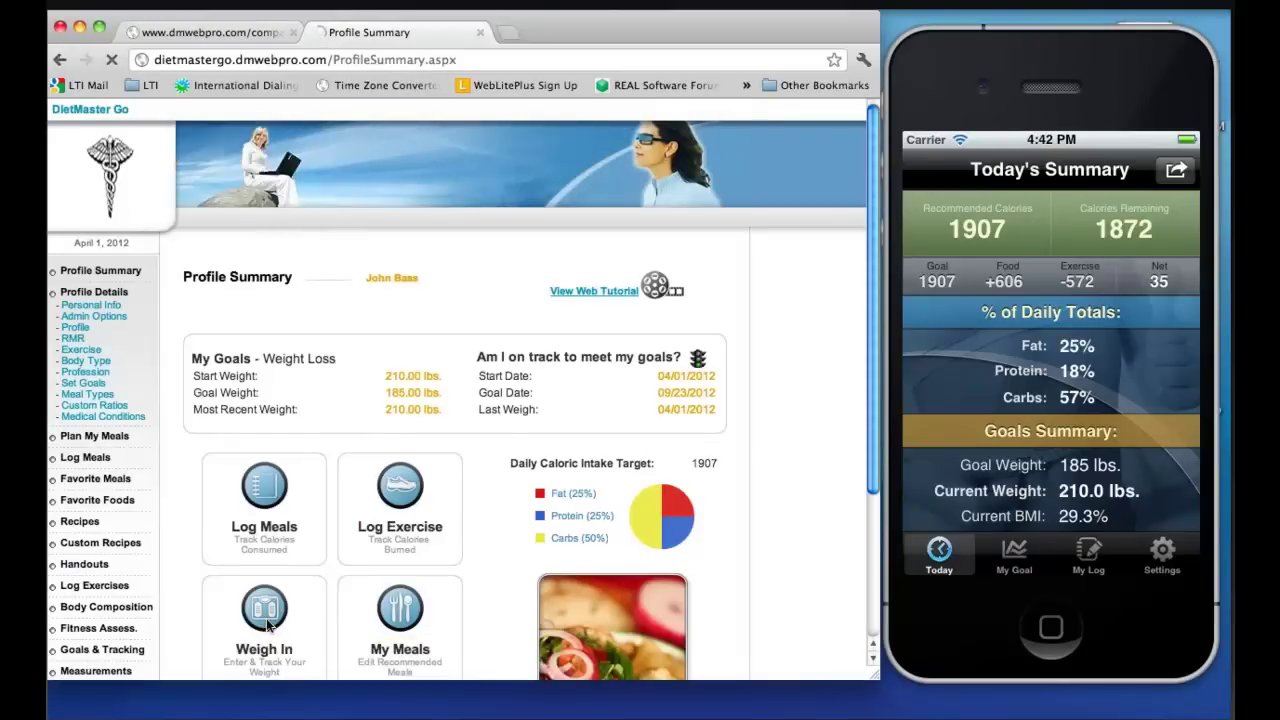
List the saved body composition dates and check weight goal progress on the phone
scroll(870, 385, down, 3)
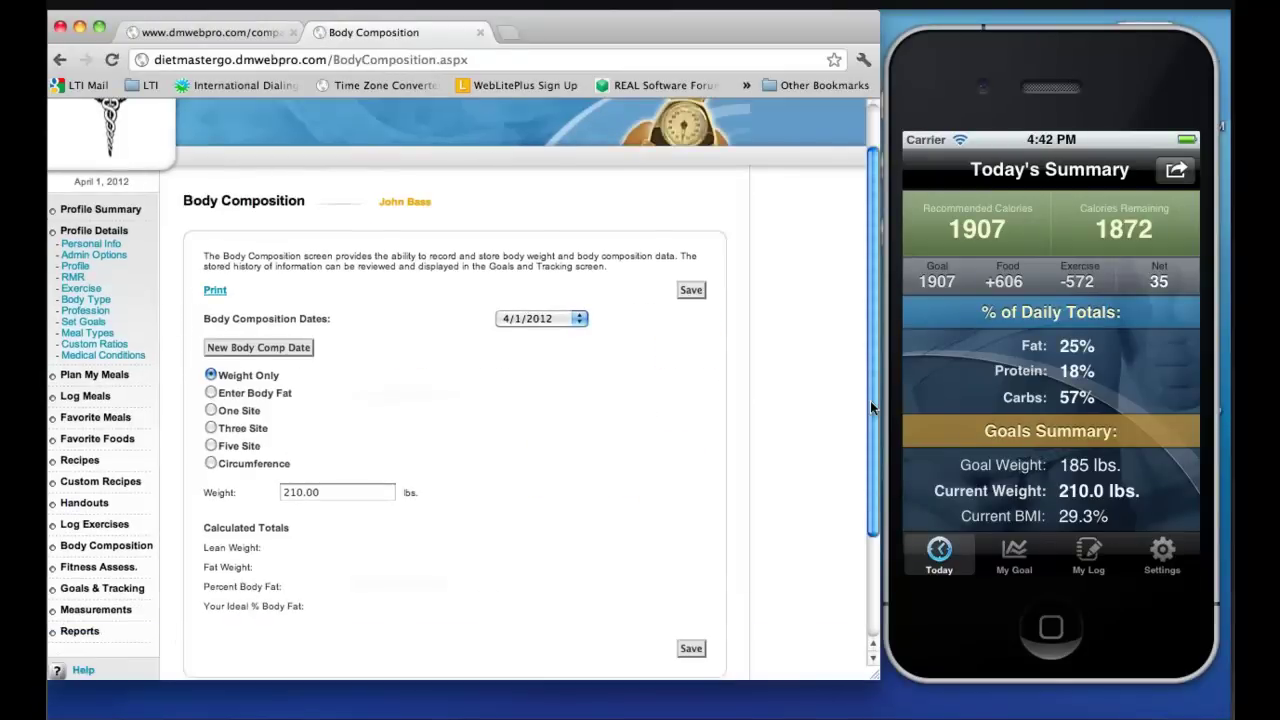
click(540, 284)
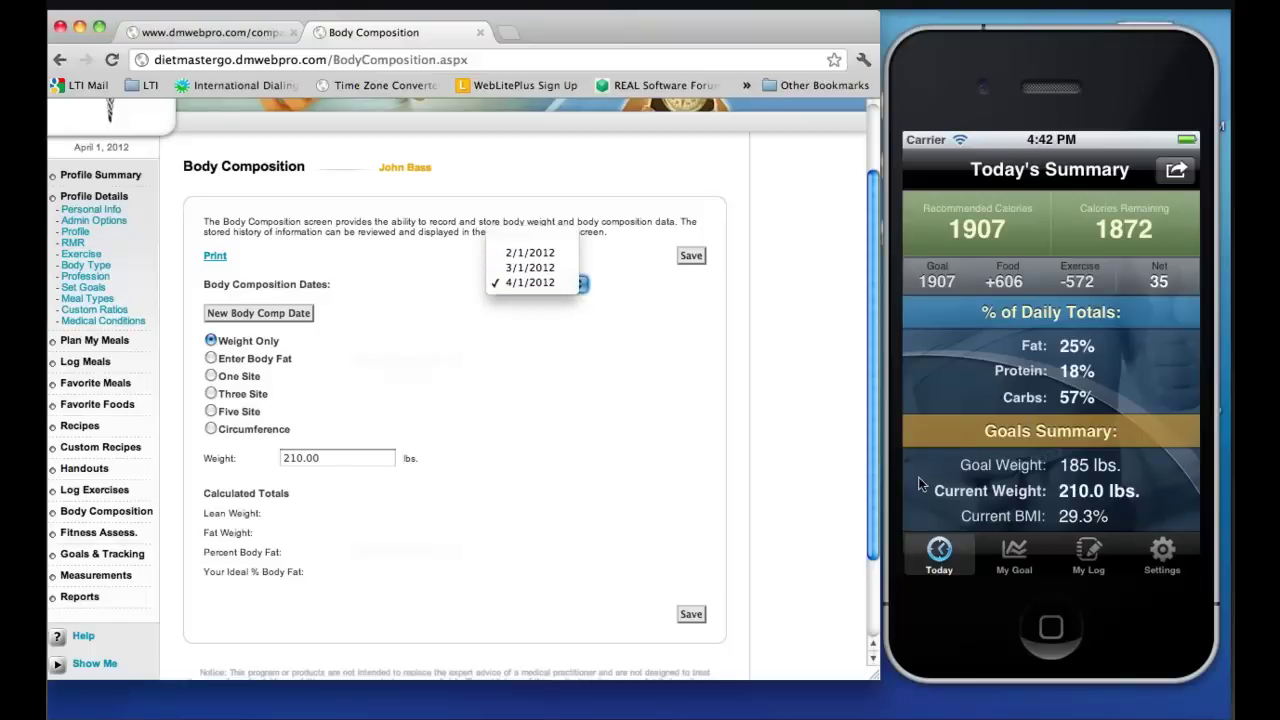
click(1027, 568)
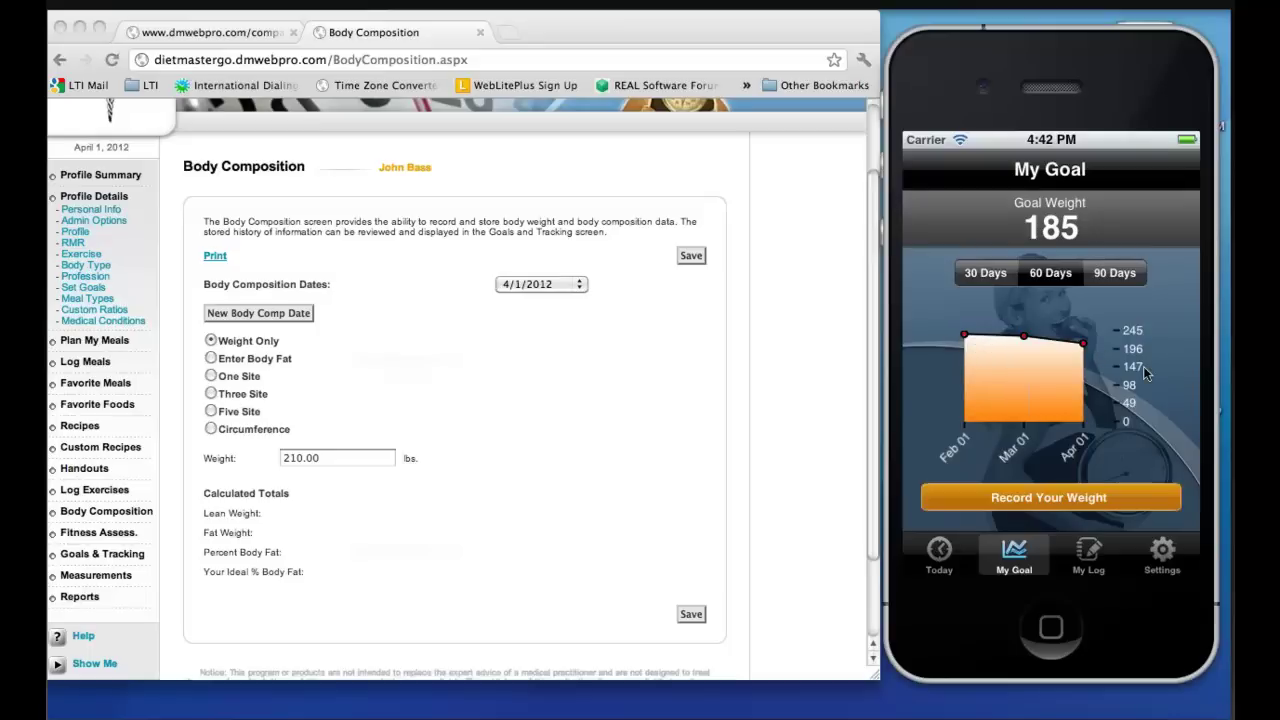
click(938, 560)
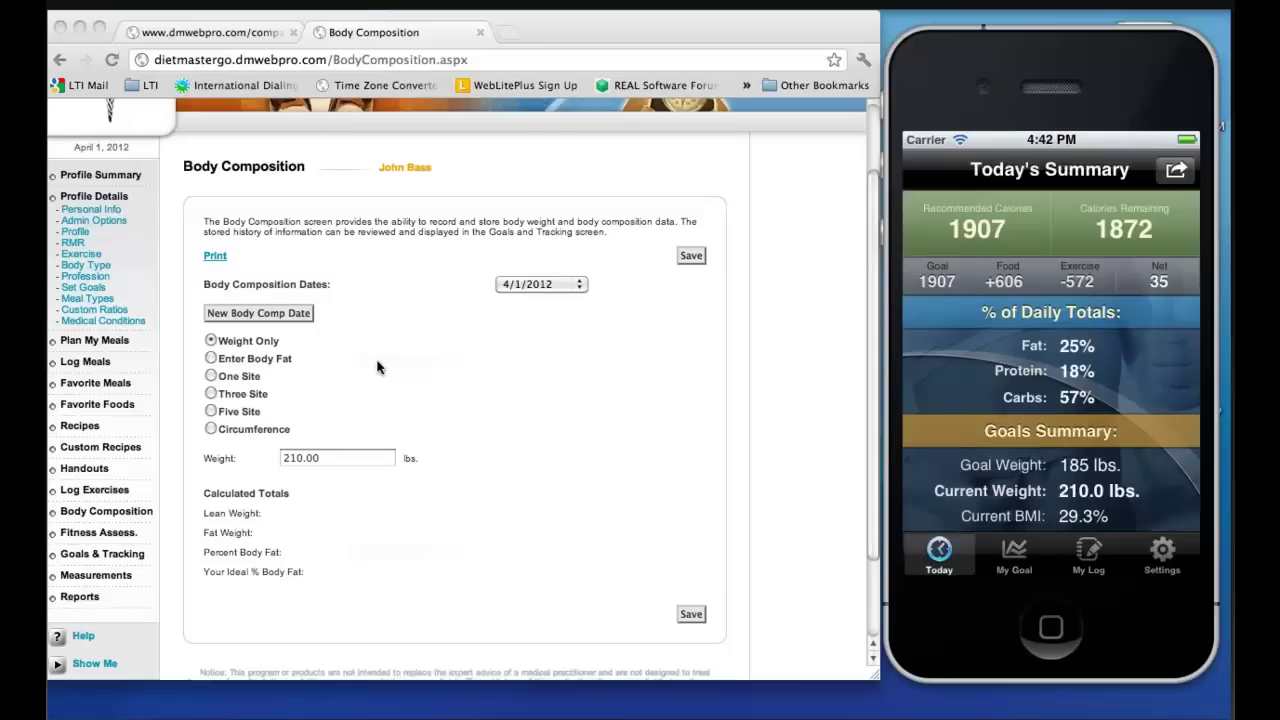
Return the web console to Profile Summary and relaunch the DietMaster Go phone app
click(116, 176)
click(130, 174)
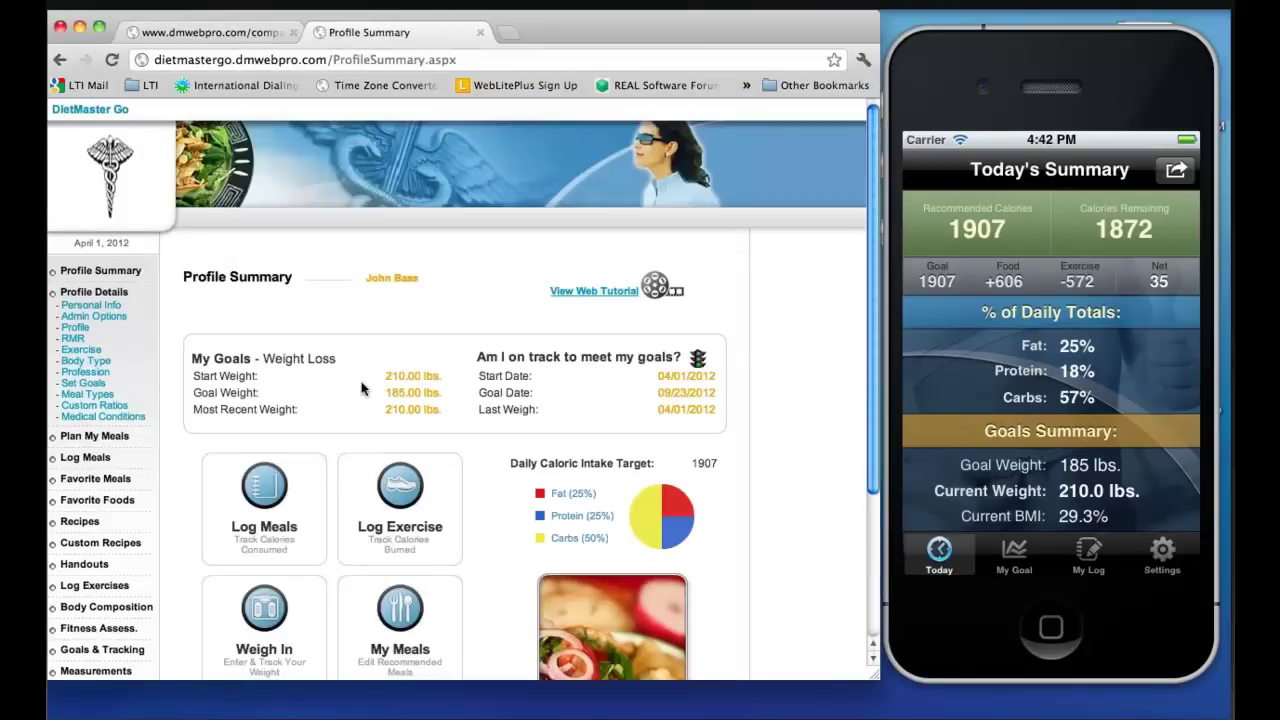
click(1050, 627)
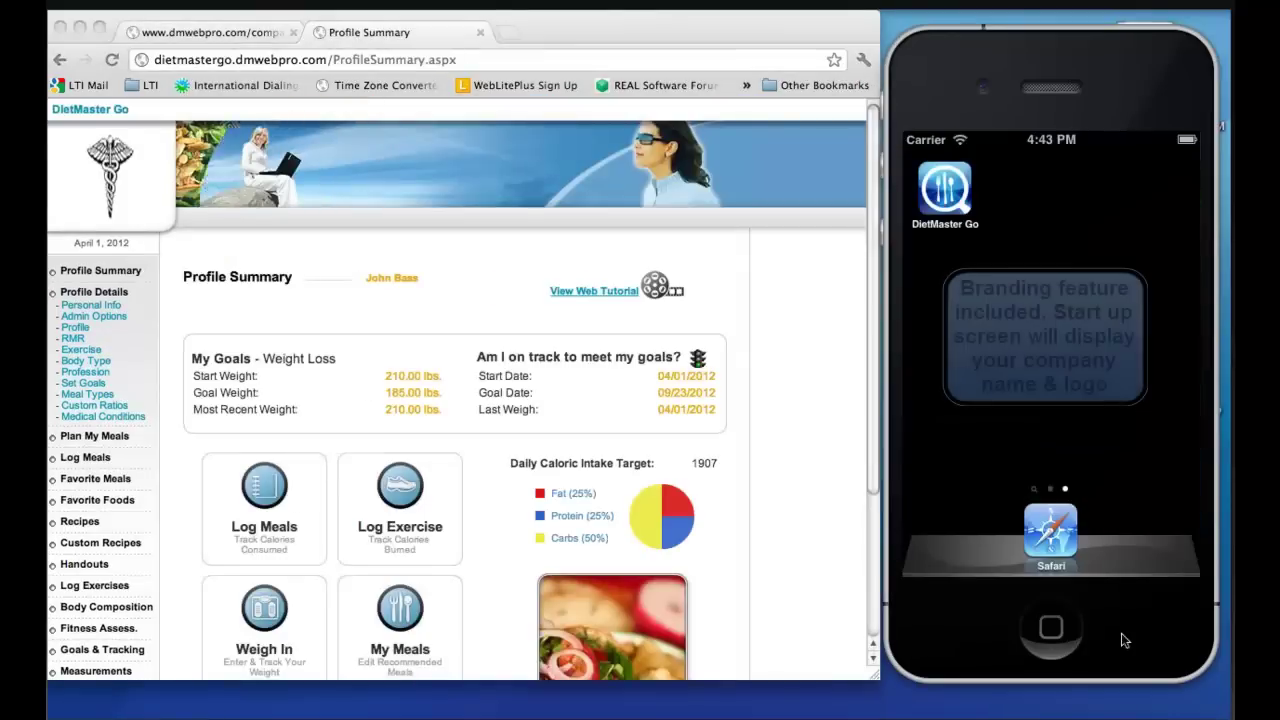
click(955, 200)
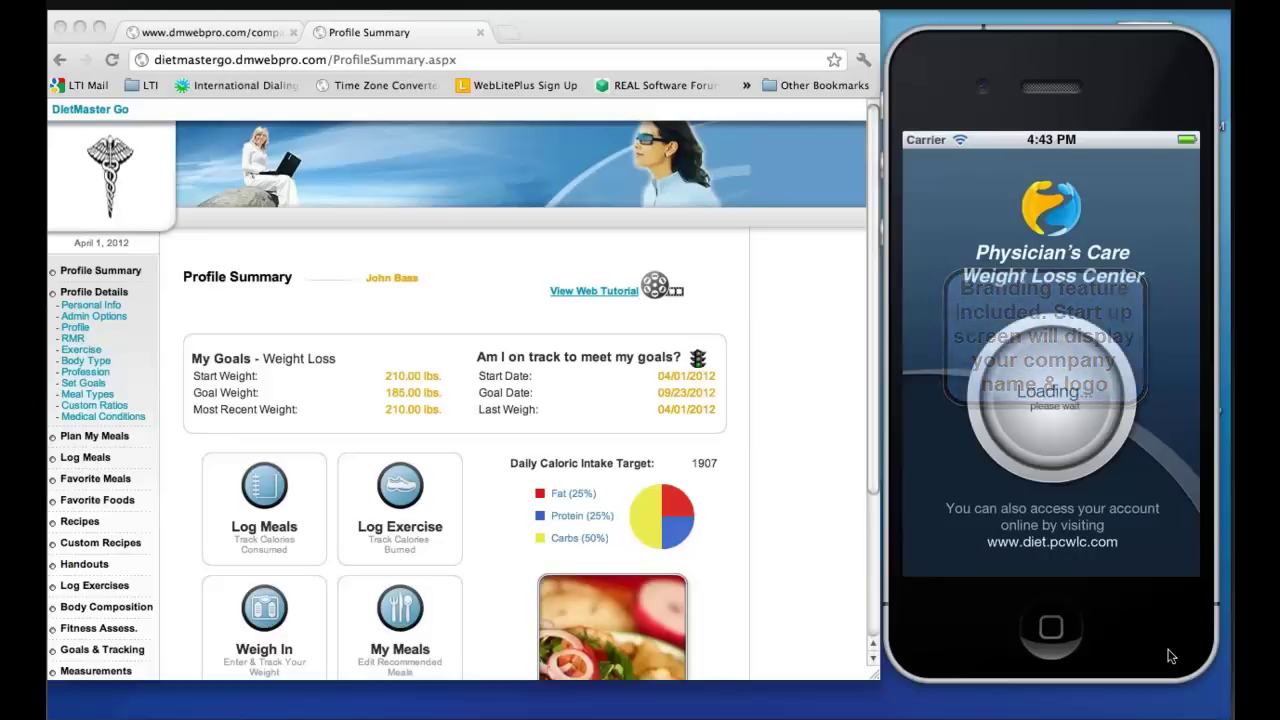